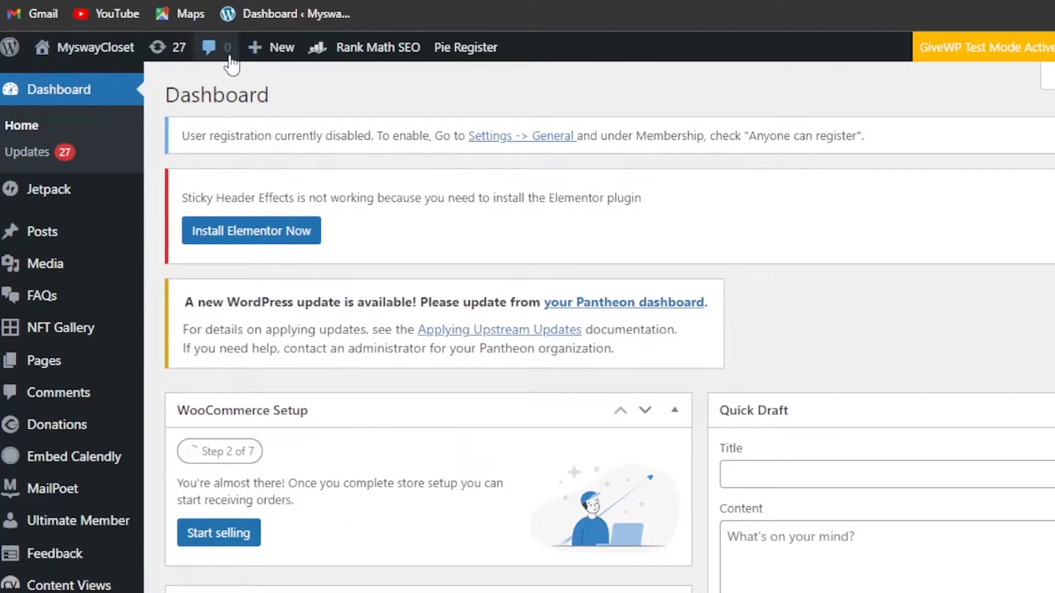
# - Open the page of installed themes from the site's dashboard
pyautogui.scroll(-20, 609, 327)
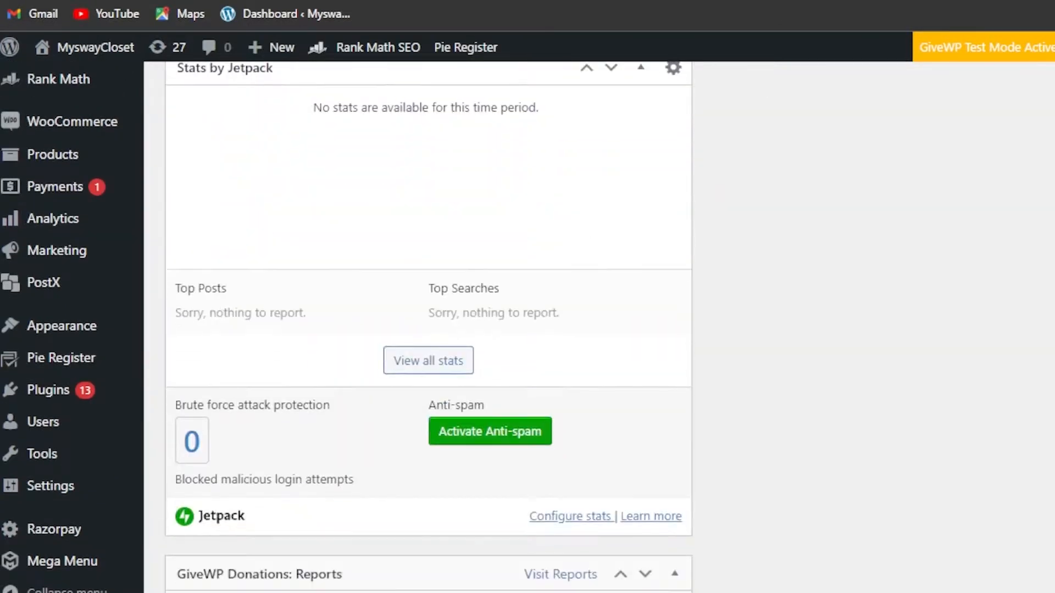
pyautogui.scroll(20, 428, 327)
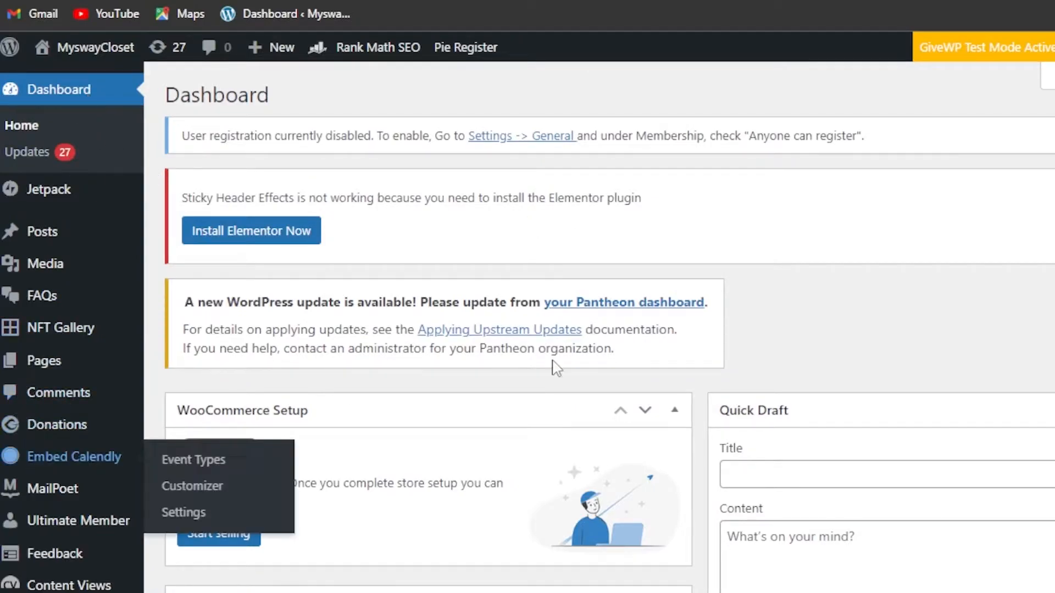
pyautogui.scroll(-10, 528, 330)
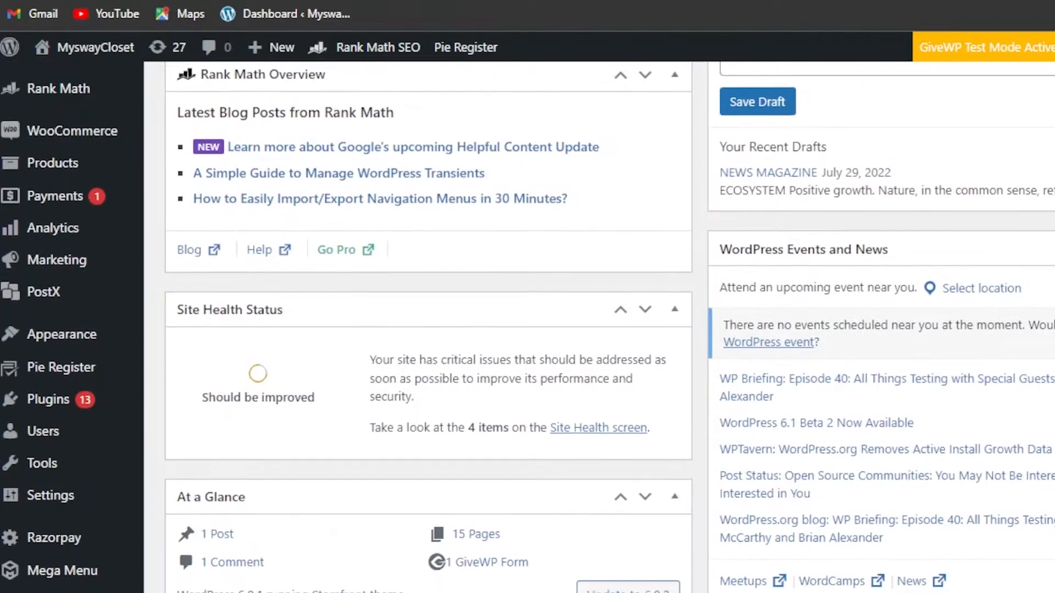
pyautogui.moveTo(36, 357)
pyautogui.moveTo(34, 338)
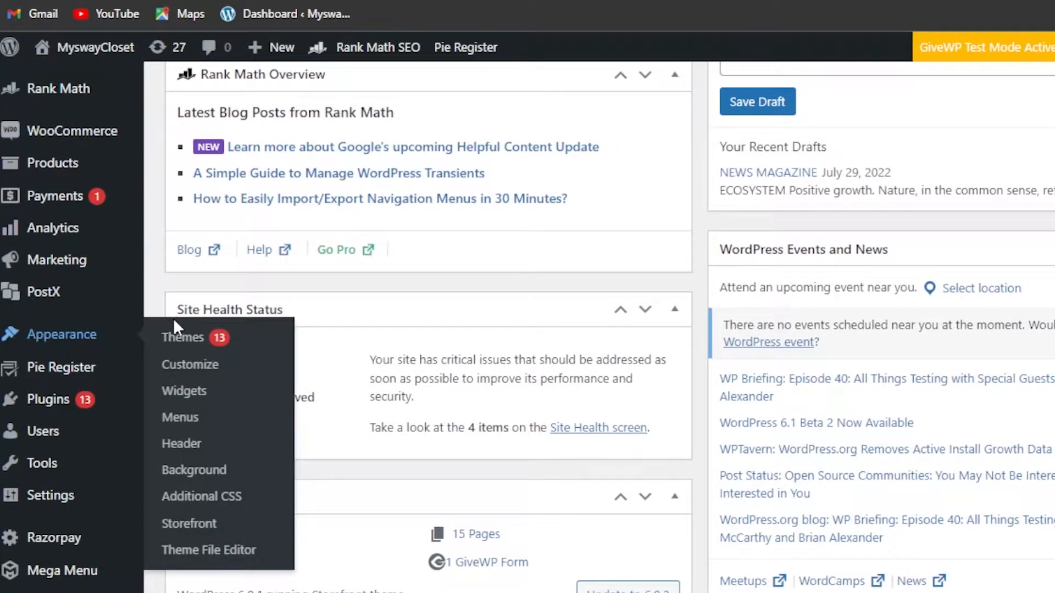
pyautogui.click(178, 339)
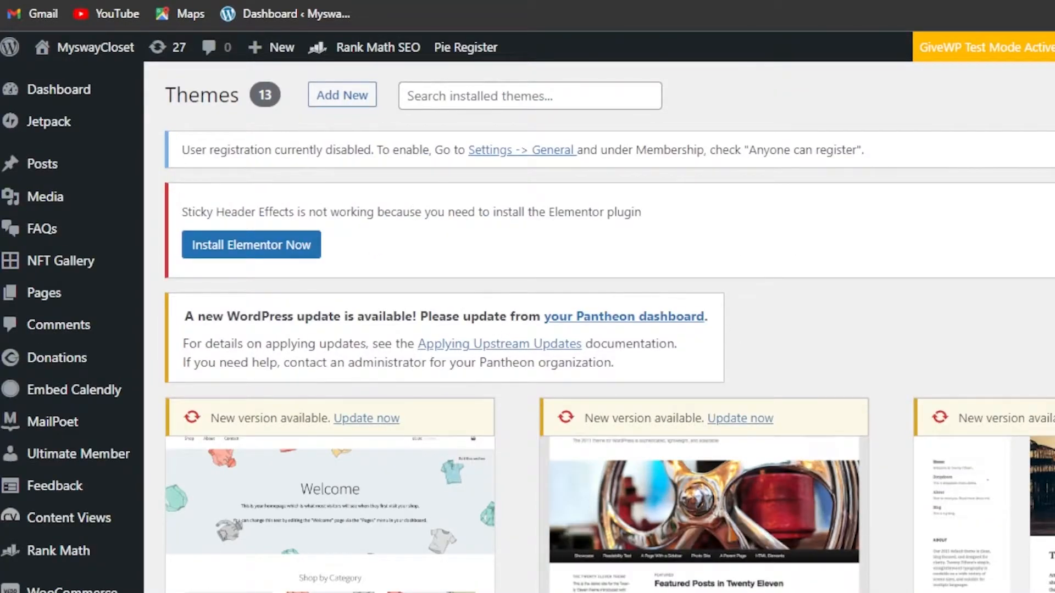
# - Look over the installed themes and open the catalogue for adding a new theme
pyautogui.scroll(-5, 271, 236)
pyautogui.scroll(2, 271, 236)
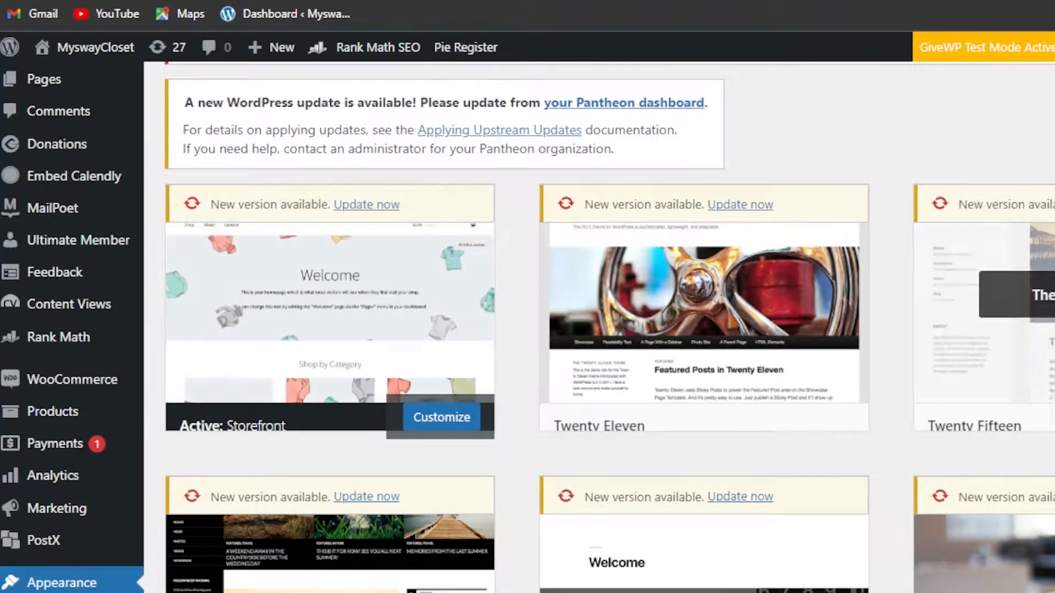
pyautogui.scroll(-10, 374, 321)
pyautogui.scroll(12, 621, 89)
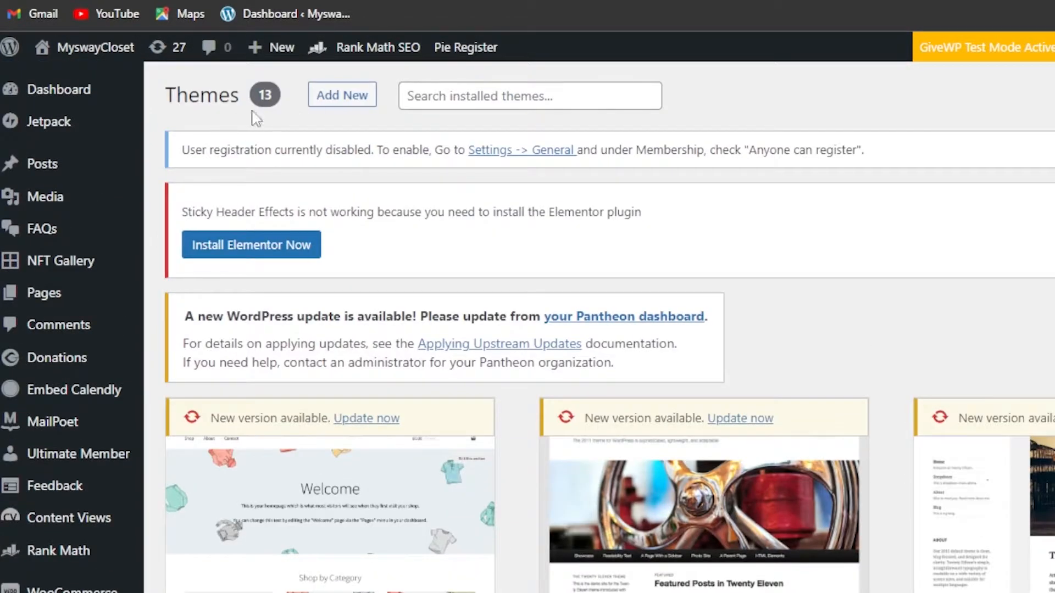
pyautogui.click(359, 100)
# - Browse the popular themes in the catalogue, comparing their thumbnails to find a suitable design
pyautogui.scroll(-10, 261, 99)
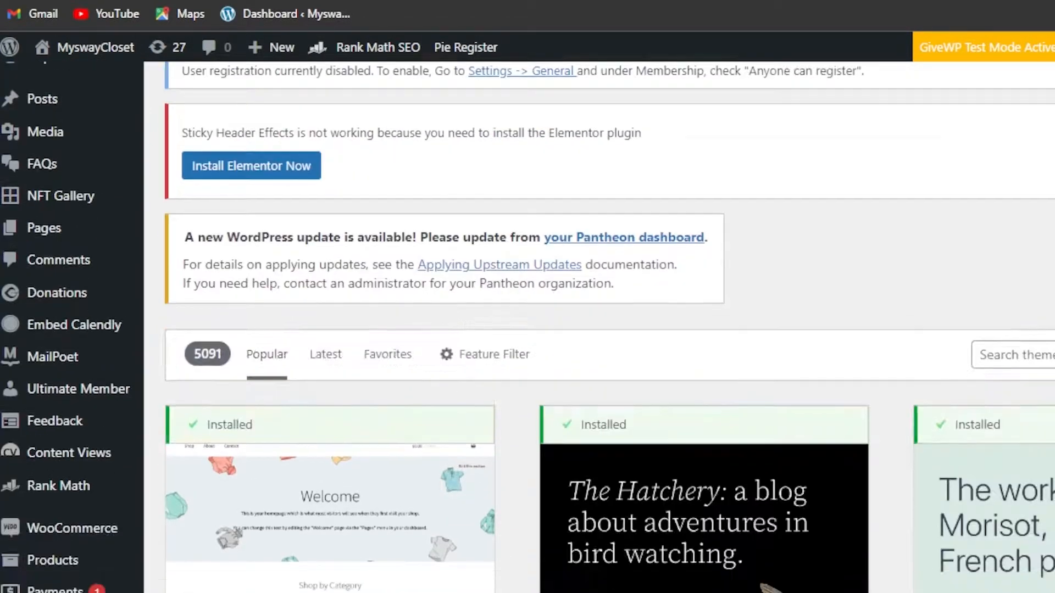
pyautogui.scroll(6, 552, 252)
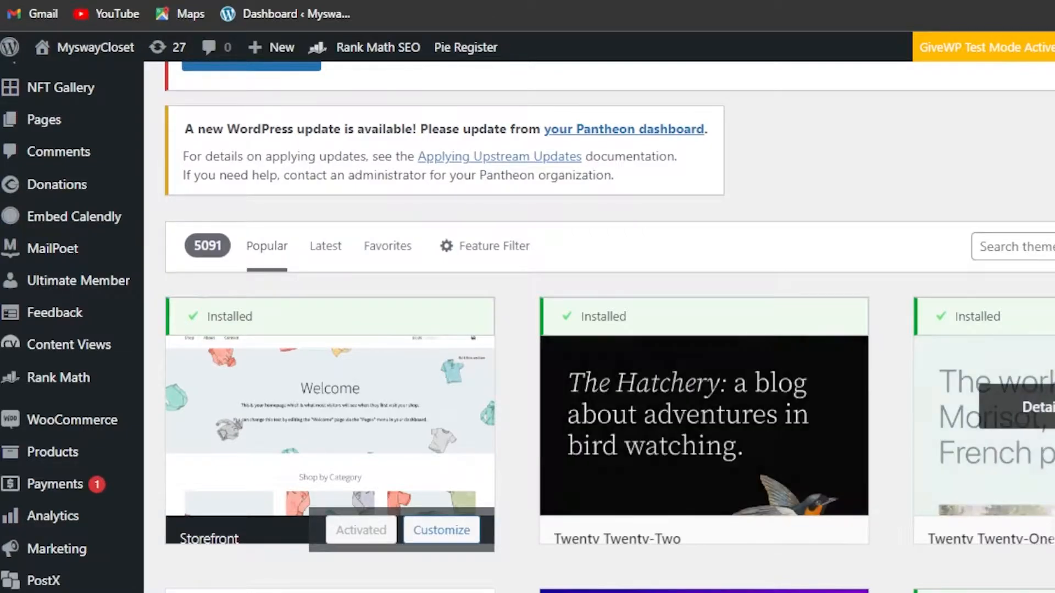
pyautogui.scroll(-9, 528, 327)
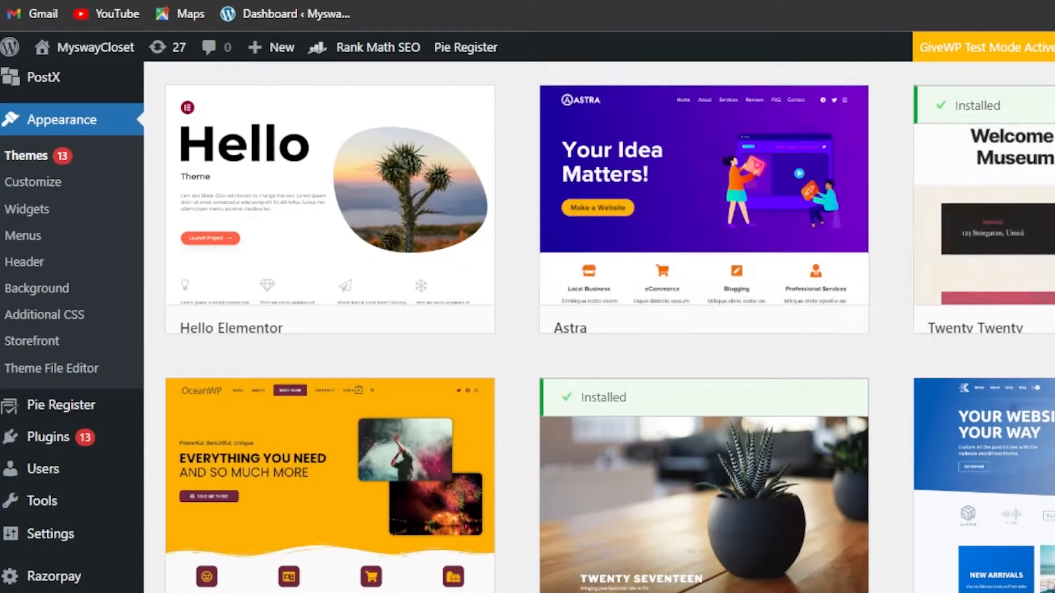
pyautogui.scroll(-12, 527, 327)
pyautogui.scroll(-10, 527, 327)
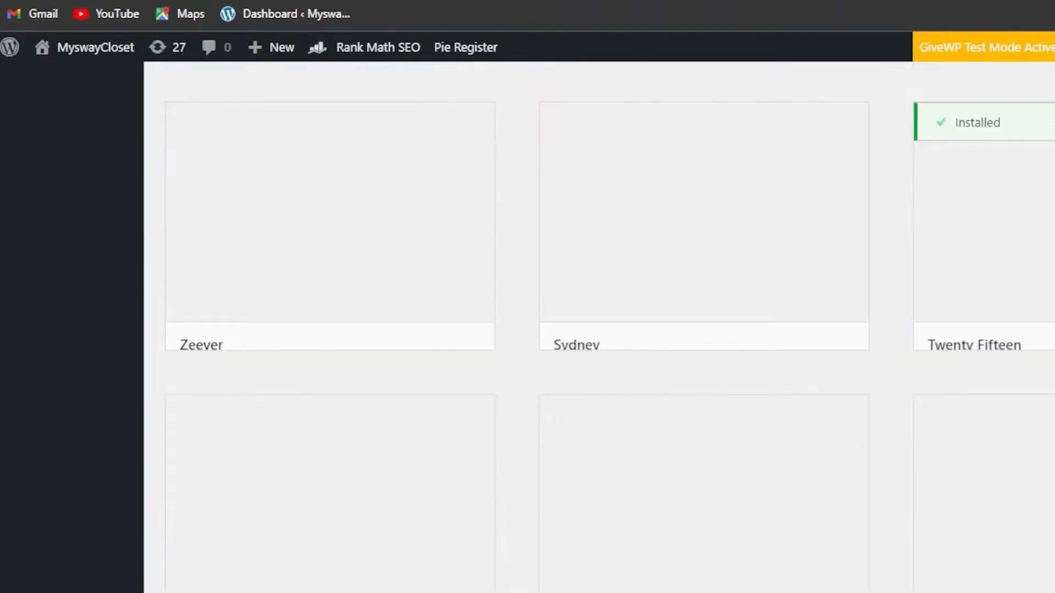
pyautogui.scroll(6, 527, 327)
pyautogui.scroll(-4, 527, 327)
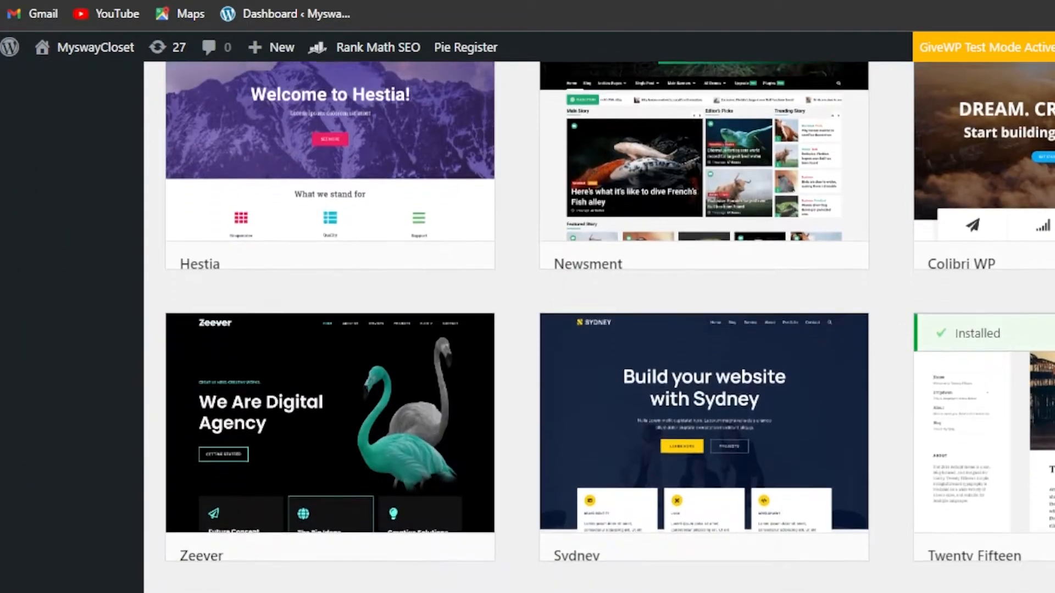
pyautogui.scroll(-7, 528, 327)
pyautogui.scroll(-15, 527, 327)
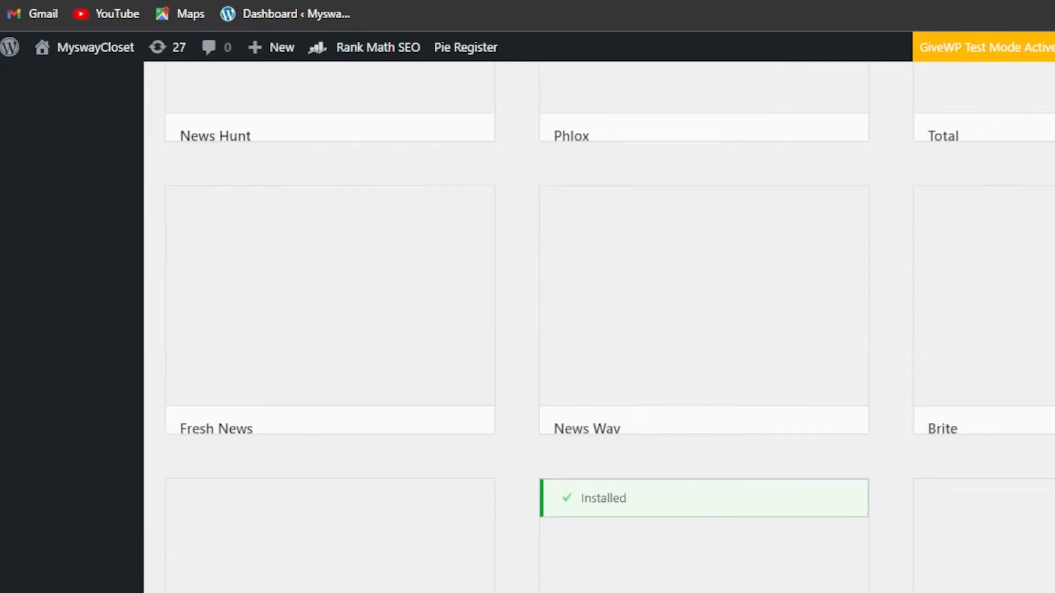
pyautogui.scroll(20, 528, 326)
pyautogui.scroll(-20, 527, 327)
pyautogui.scroll(-7, 528, 327)
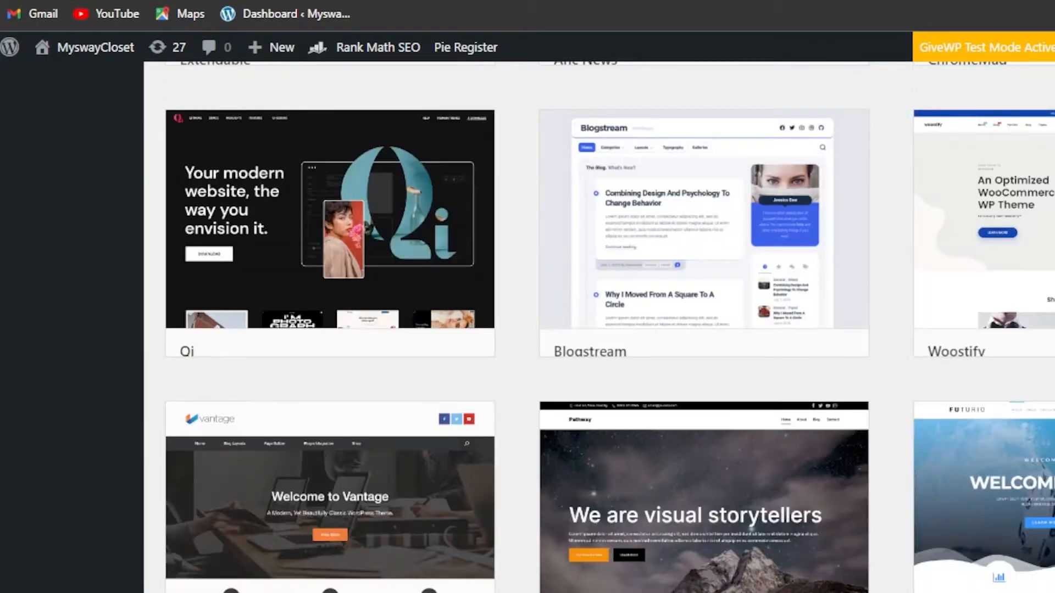
pyautogui.scroll(-10, 528, 327)
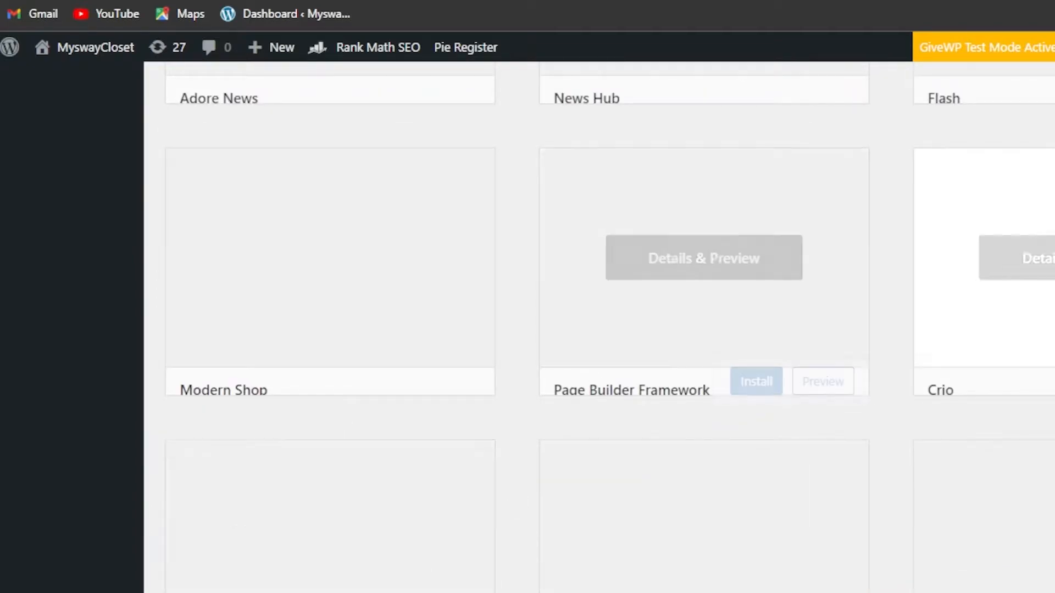
pyautogui.scroll(12, 528, 327)
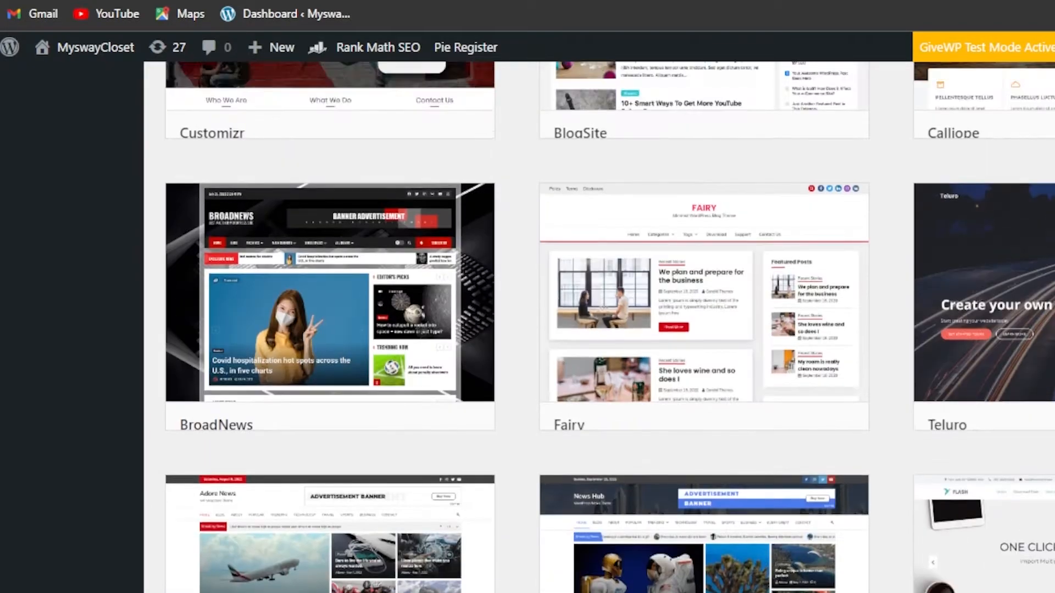
pyautogui.scroll(14, 528, 326)
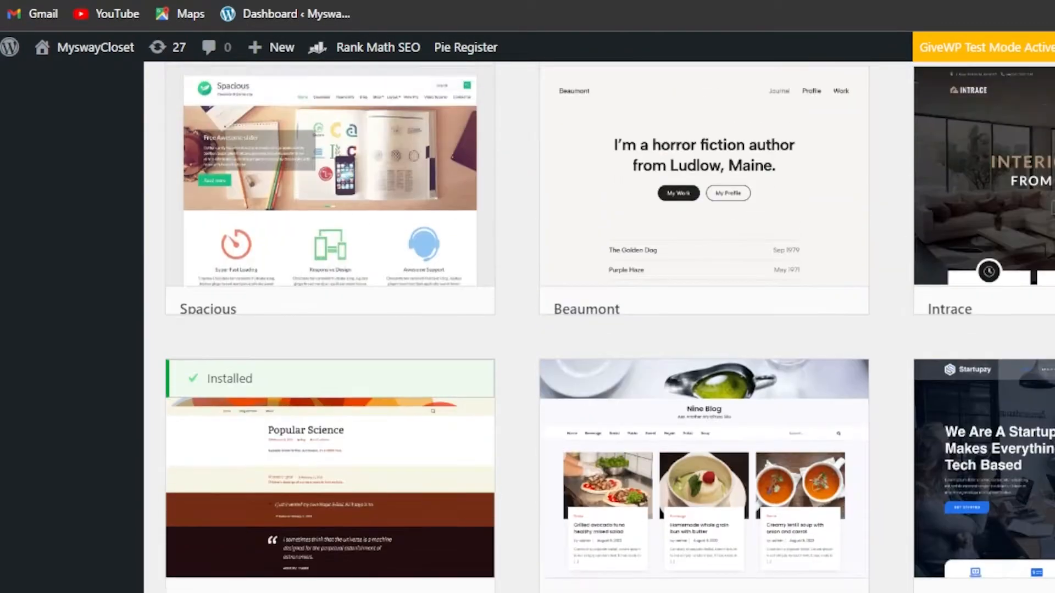
pyautogui.scroll(6, 528, 327)
pyautogui.scroll(-1, 528, 327)
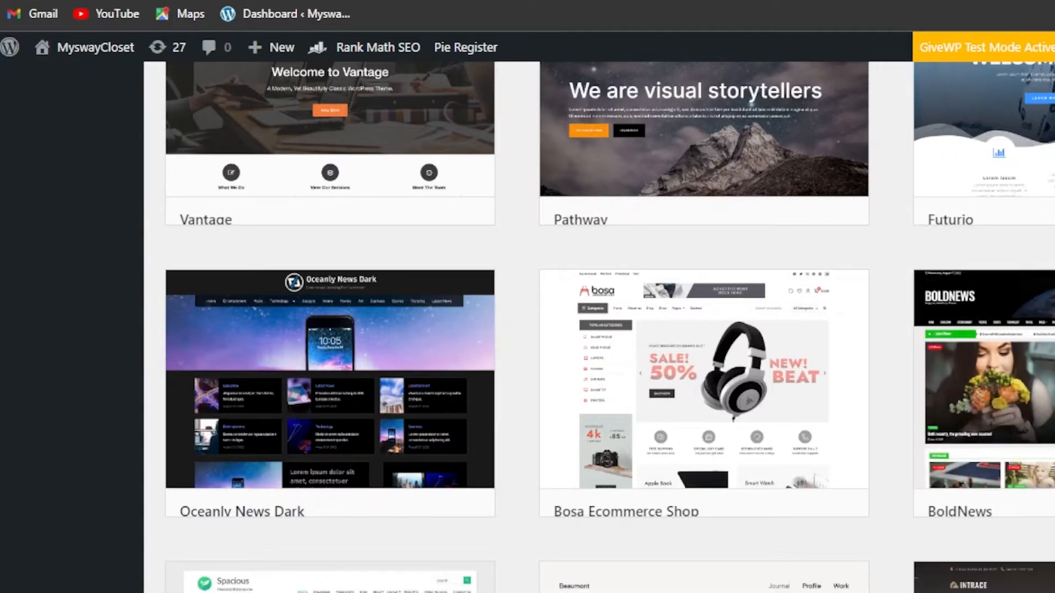
pyautogui.scroll(18, 528, 327)
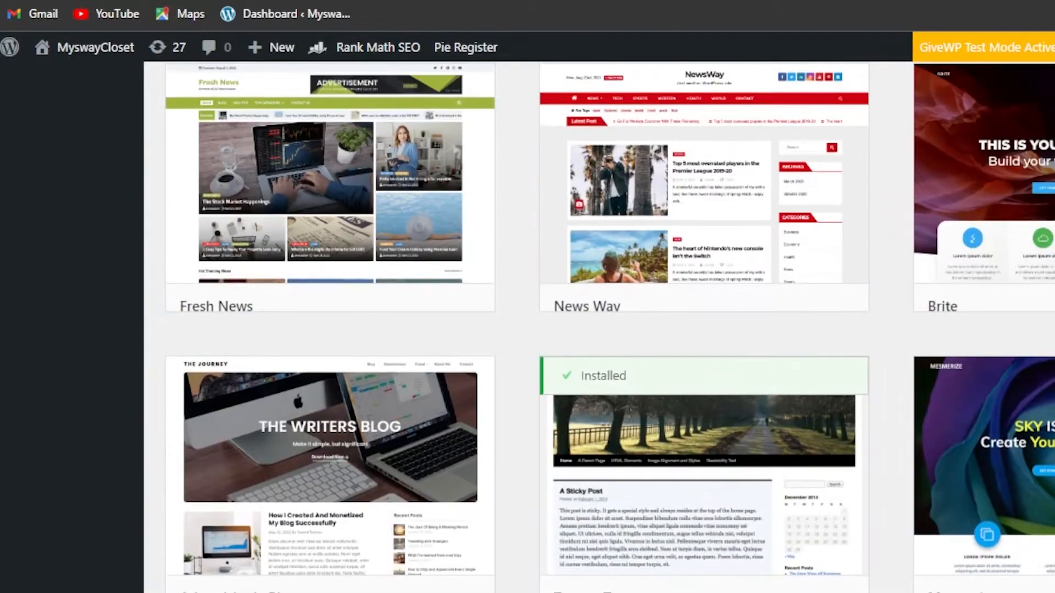
pyautogui.scroll(7, 527, 327)
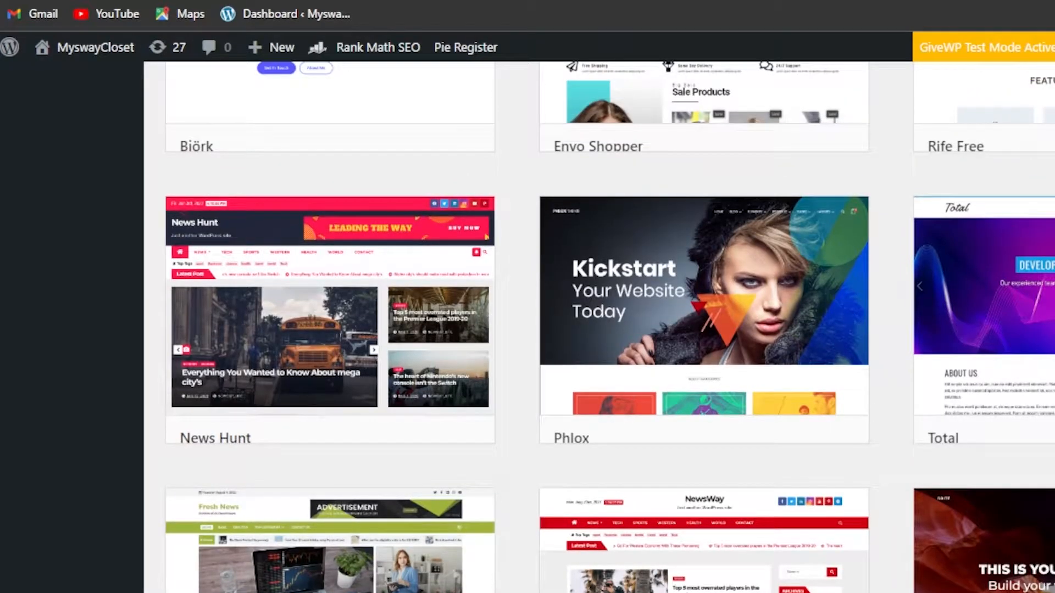
pyautogui.scroll(12, 527, 327)
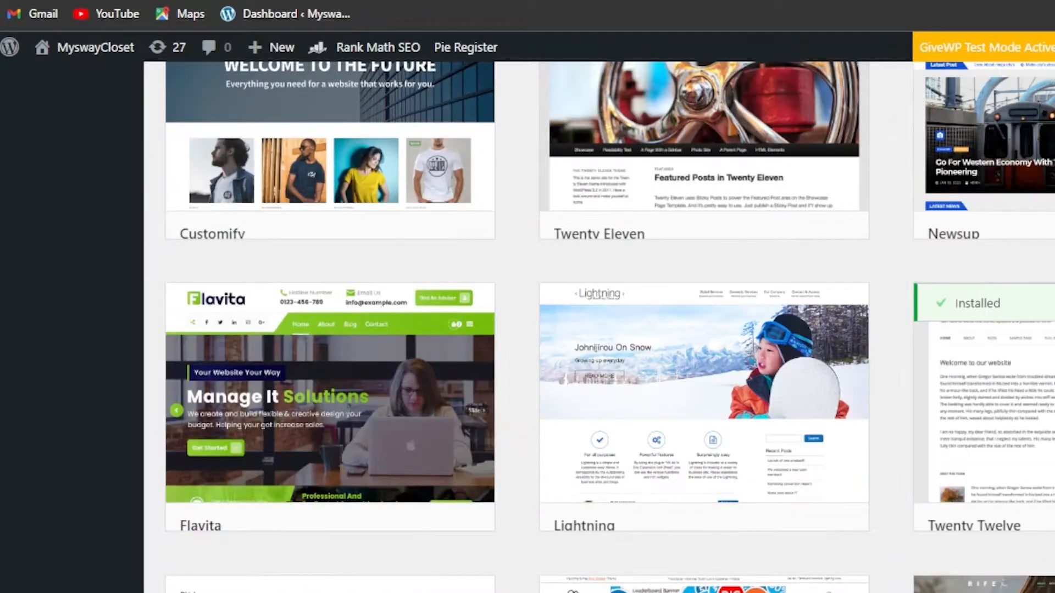
pyautogui.scroll(2, 528, 327)
pyautogui.scroll(-2, 568, 348)
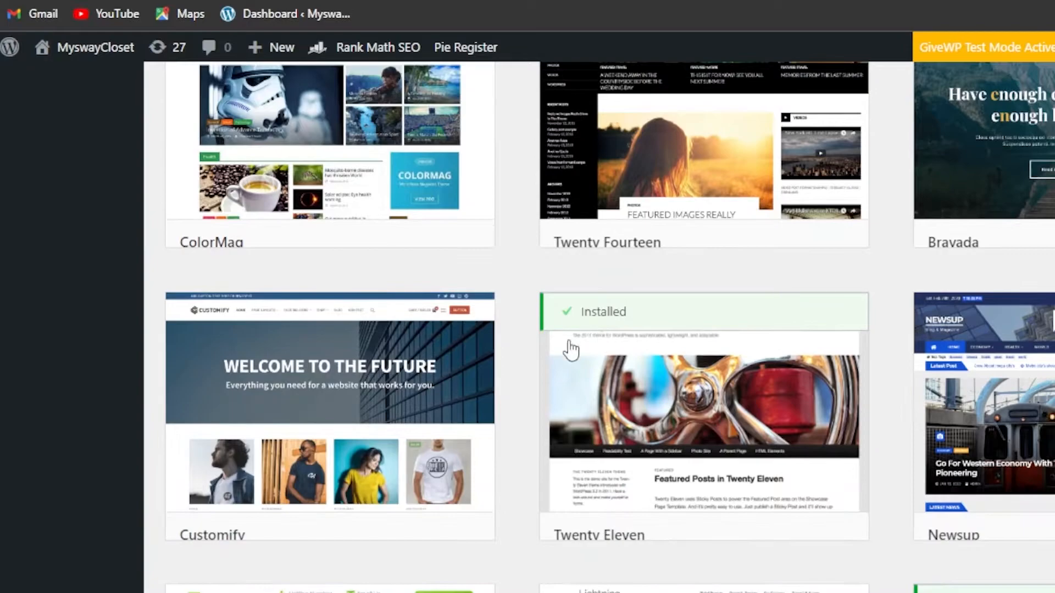
# - Open the details and preview of the Customify theme and examine its sample posts layout
pyautogui.moveTo(293, 420)
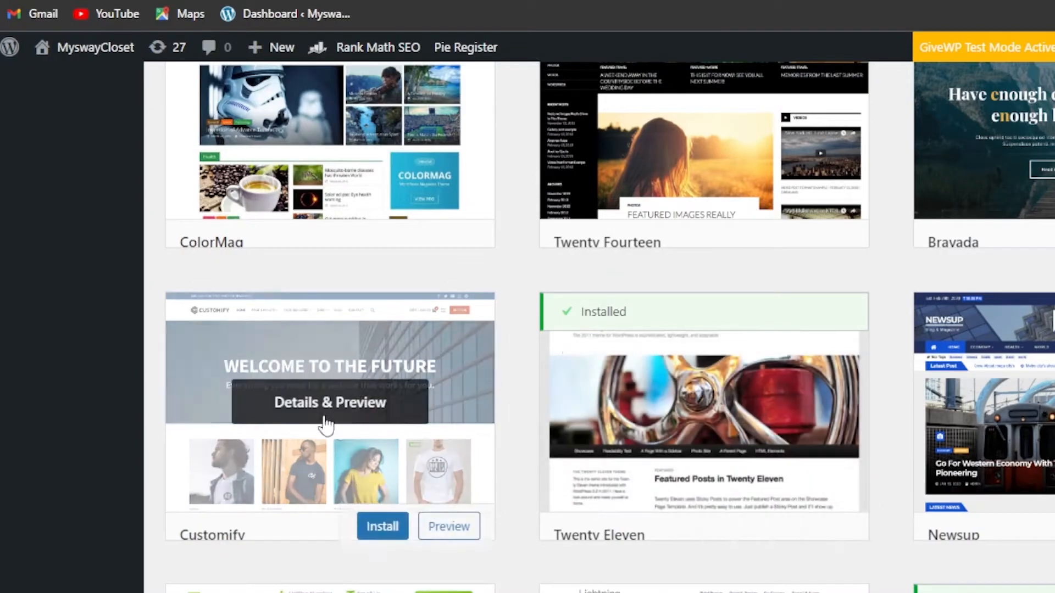
pyautogui.click(291, 404)
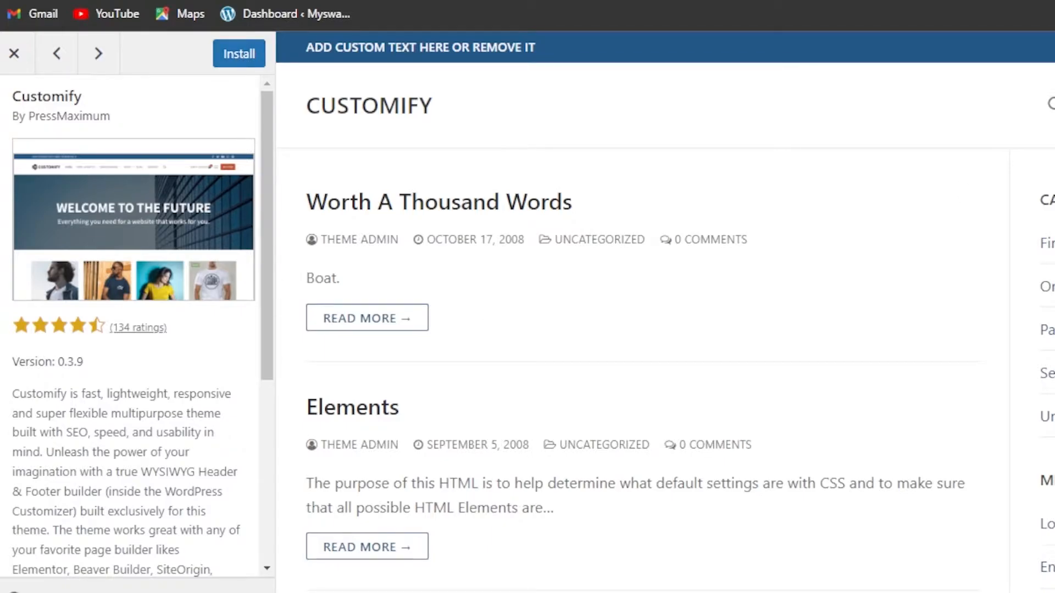
pyautogui.scroll(-15, 640, 312)
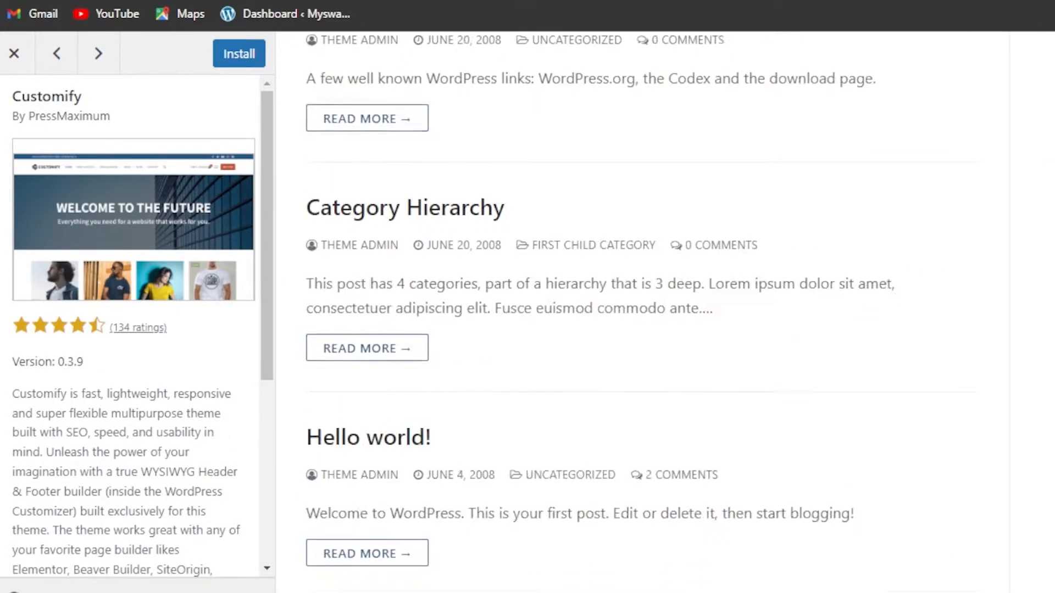
pyautogui.scroll(10, 640, 312)
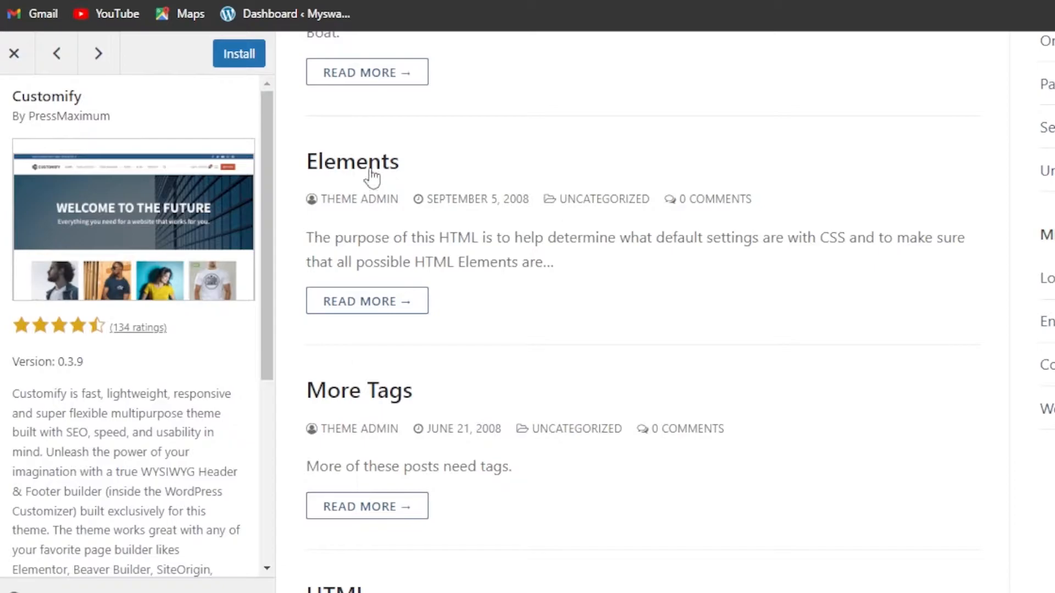
pyautogui.scroll(-5, 266, 230)
pyautogui.scroll(6, 272, 165)
# - Install the Customify theme and activate it on the site
pyautogui.click(258, 65)
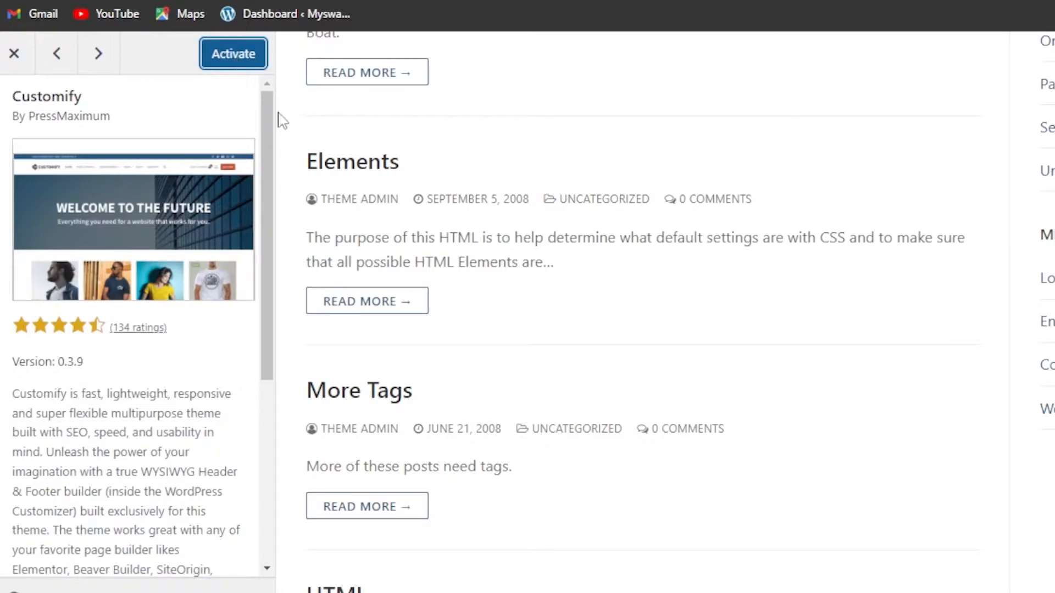
pyautogui.scroll(-1, 277, 121)
pyautogui.click(225, 58)
# - Find the active Customify theme among the installed themes and open it for customizing
pyautogui.scroll(-8, 599, 330)
pyautogui.scroll(5, 599, 329)
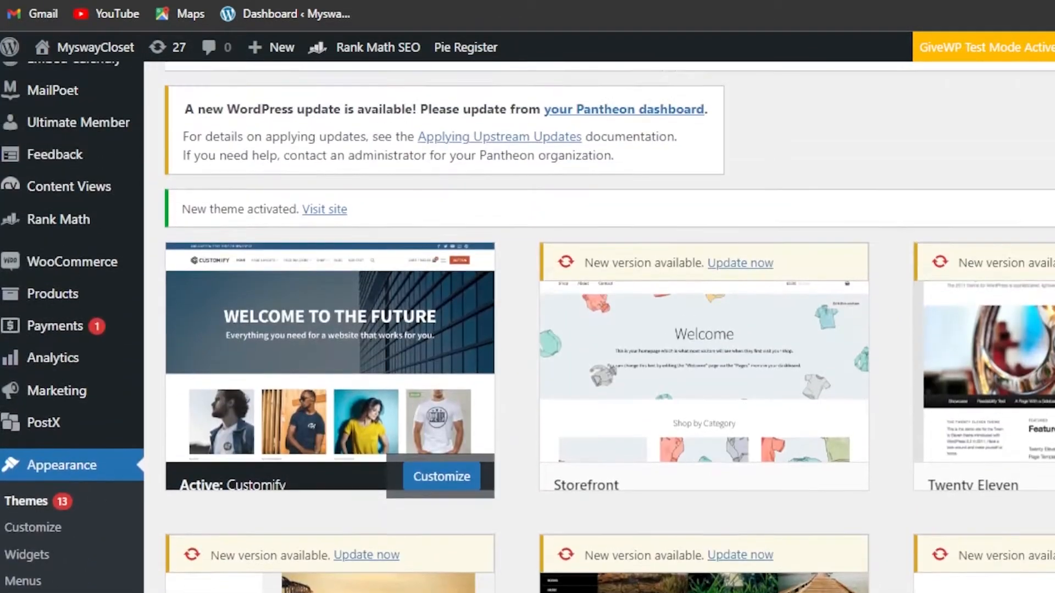
pyautogui.scroll(-1, 599, 330)
pyautogui.moveTo(351, 333)
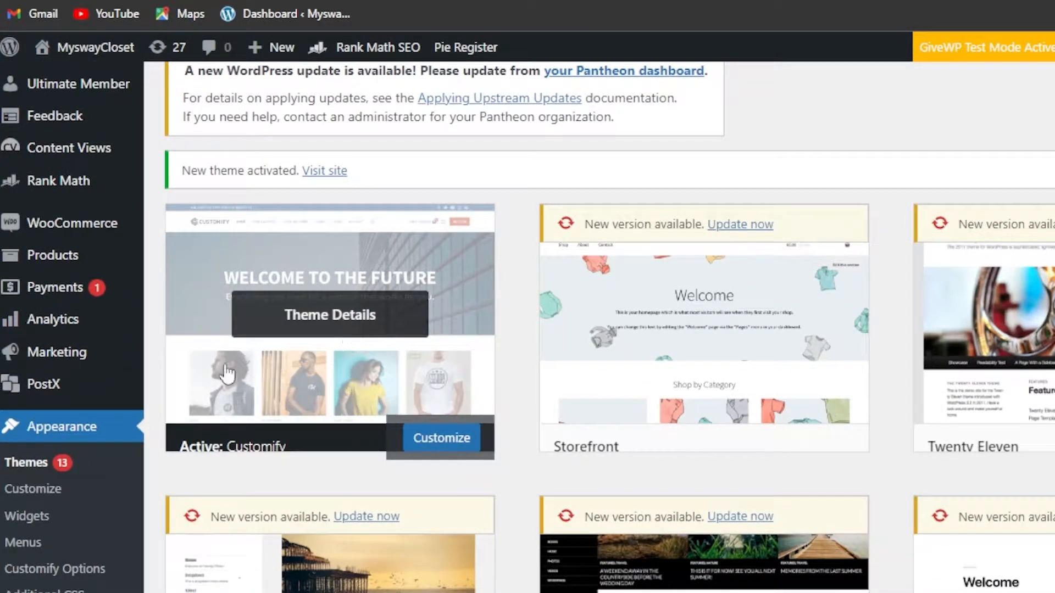
pyautogui.click(440, 438)
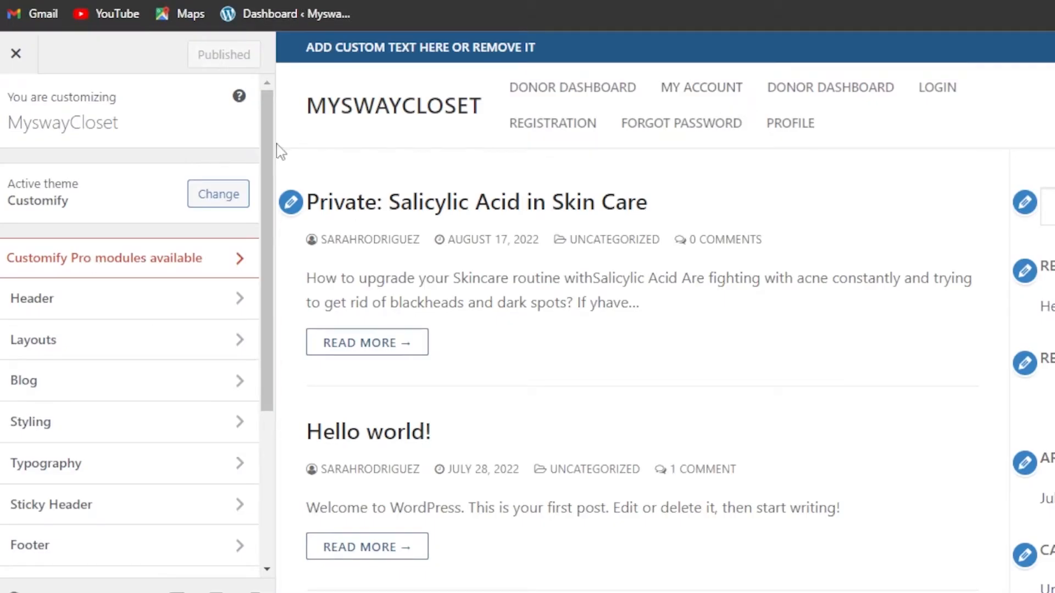
# - Examine the customization sections offered for the Customify theme, from Header down to Additional CSS
pyautogui.moveTo(270, 140); pyautogui.dragTo(260, 109)
pyautogui.moveTo(264, 157); pyautogui.dragTo(262, 226)
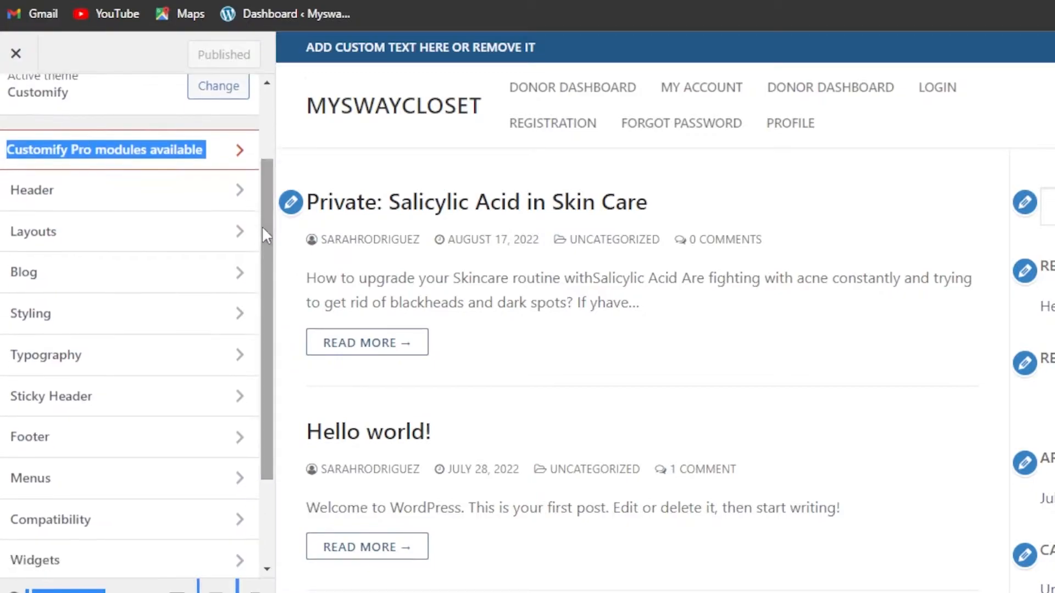
pyautogui.click(303, 124)
pyautogui.moveTo(273, 176); pyautogui.dragTo(261, 236)
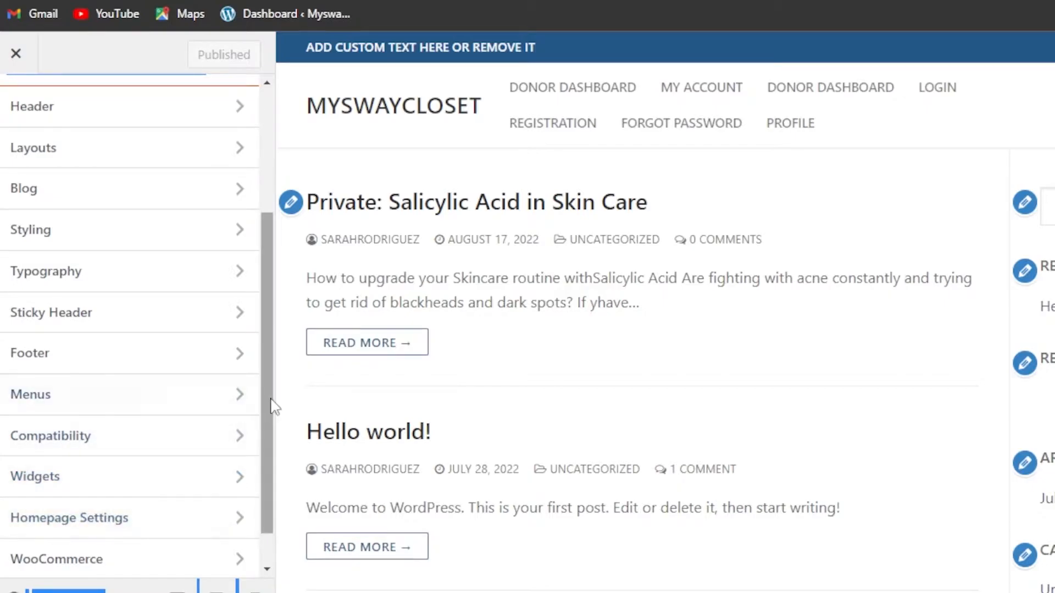
pyautogui.moveTo(271, 405); pyautogui.dragTo(270, 522)
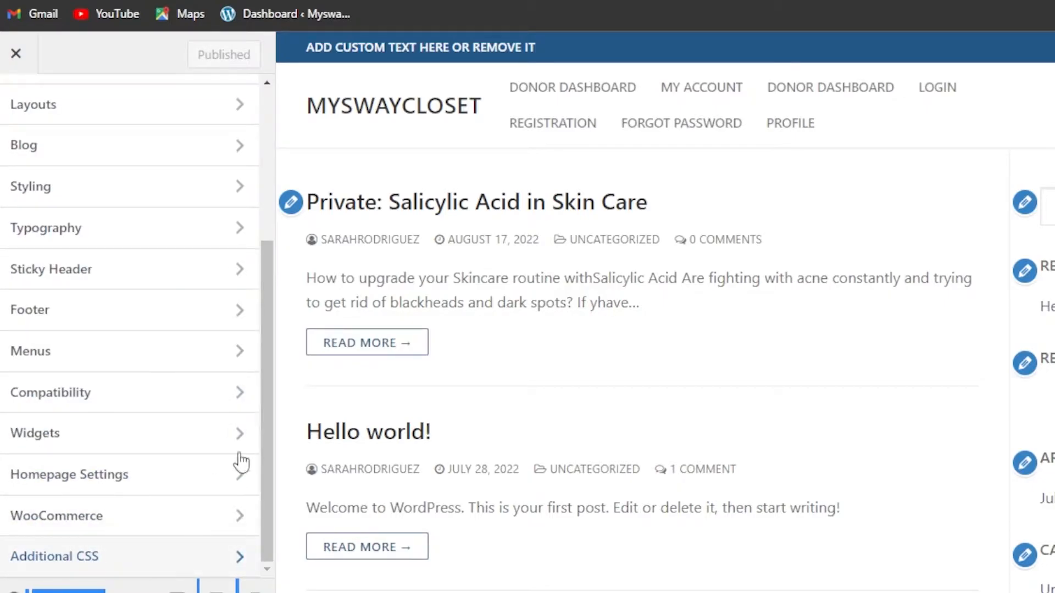
pyautogui.moveTo(271, 423); pyautogui.dragTo(262, 212)
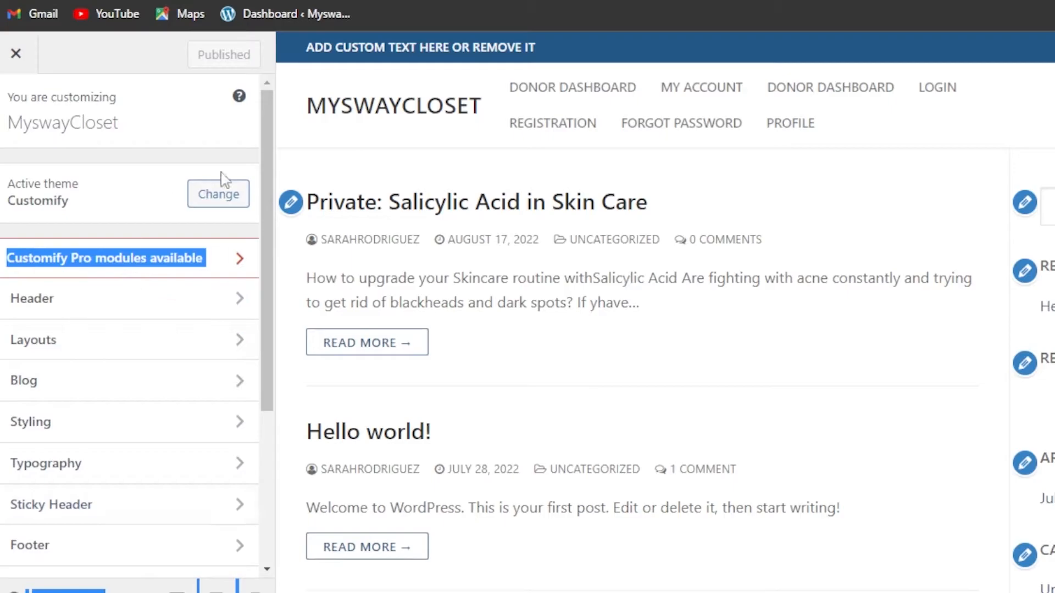
pyautogui.moveTo(261, 153); pyautogui.dragTo(261, 238)
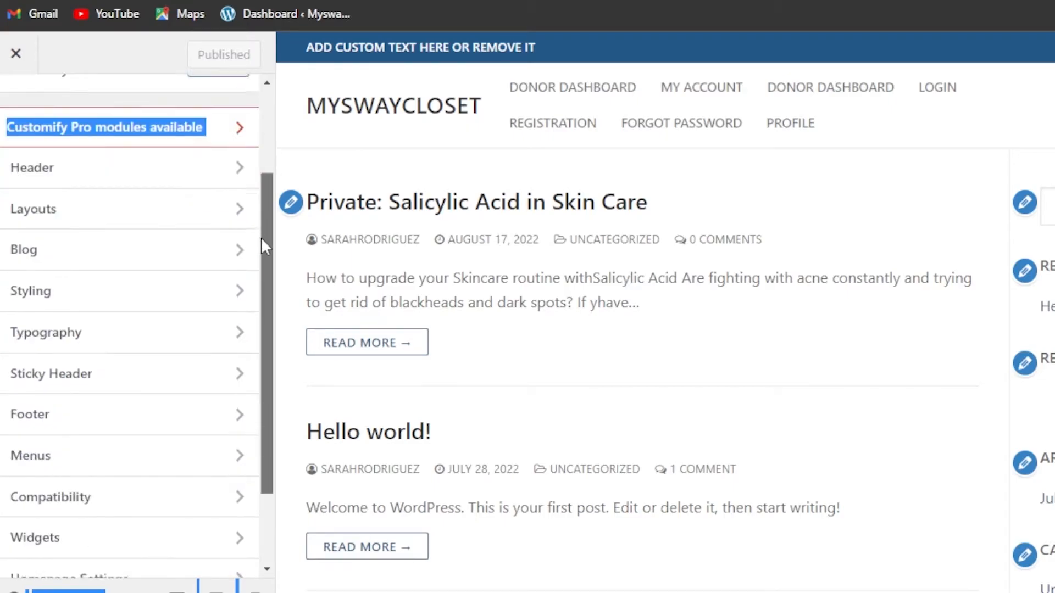
# - Set the pink square image from the media library as the site logo in the Header's Logo & Site Identity settings, cropping it in full
pyautogui.click(184, 177)
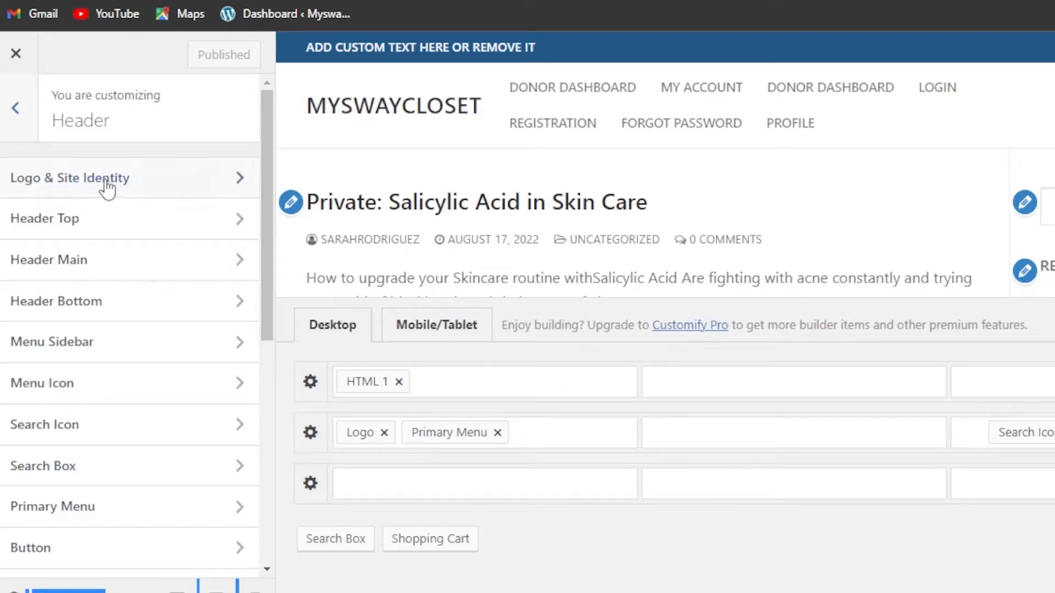
pyautogui.click(132, 180)
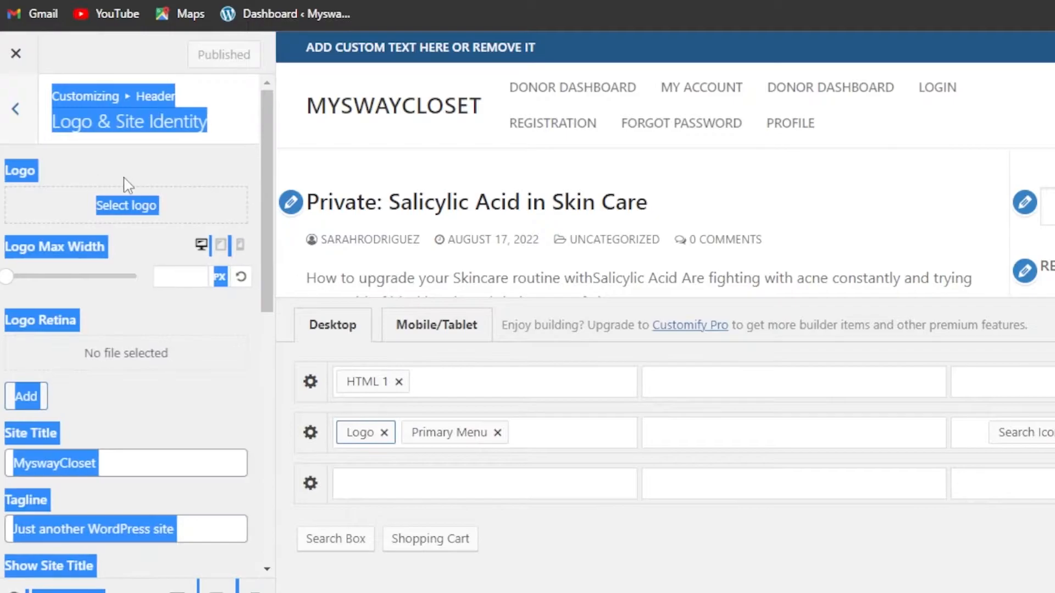
pyautogui.click(303, 122)
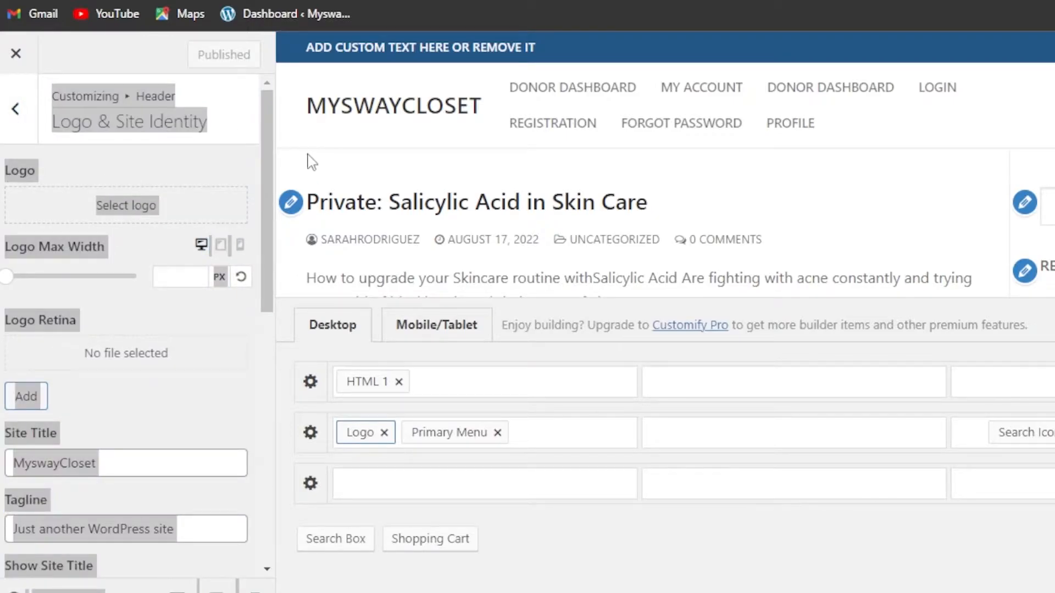
pyautogui.click(98, 214)
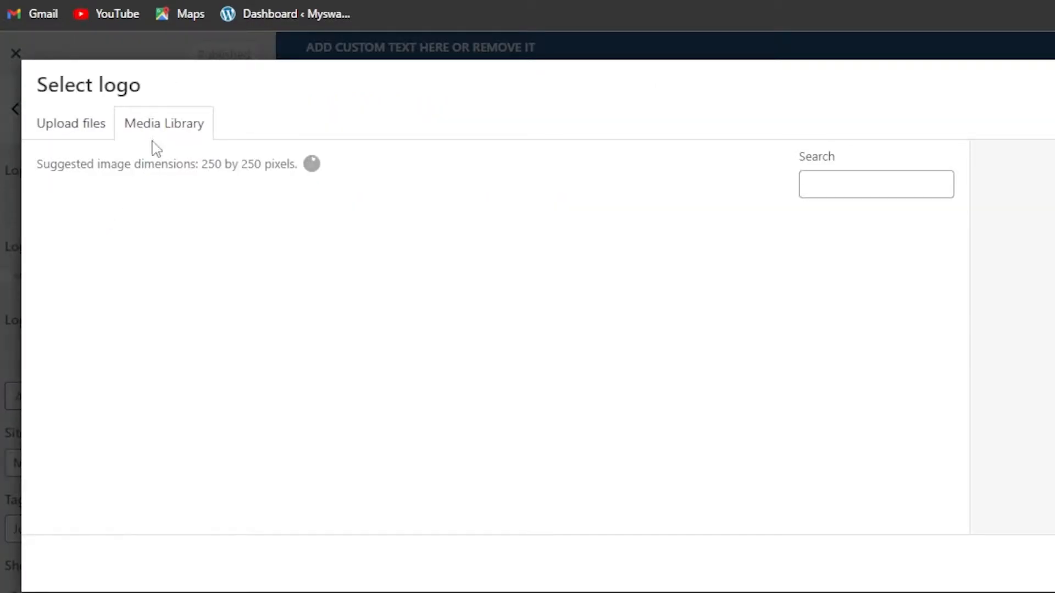
pyautogui.click(82, 135)
pyautogui.click(126, 138)
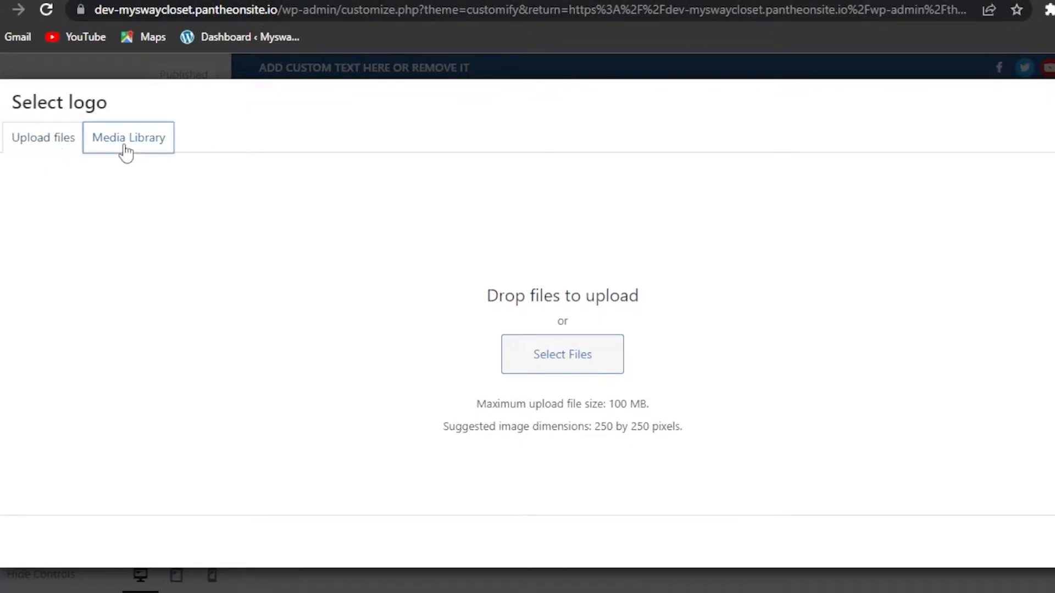
pyautogui.click(470, 313)
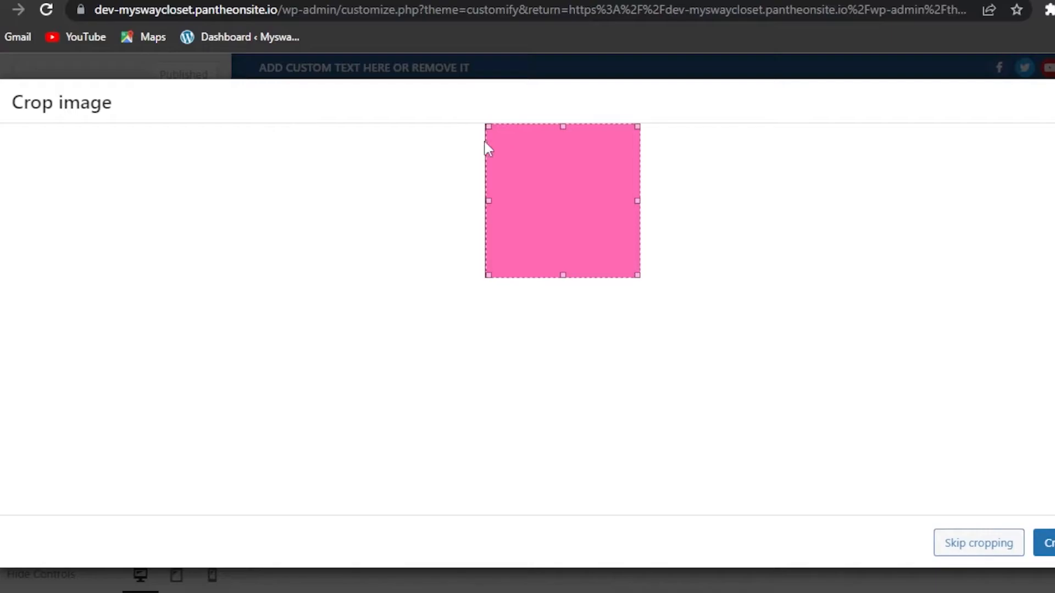
pyautogui.click(1044, 543)
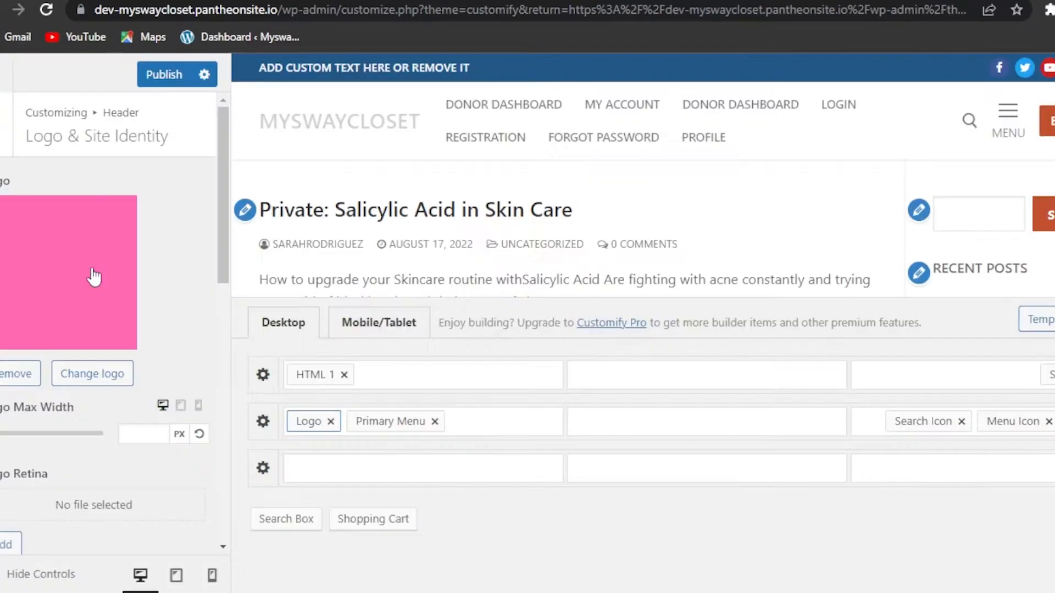
# - Reduce the logo's maximum width to 24 px
pyautogui.moveTo(242, 189)
pyautogui.mouseDown()
pyautogui.moveTo(247, 250)
pyautogui.moveTo(255, 195)
pyautogui.mouseUp()
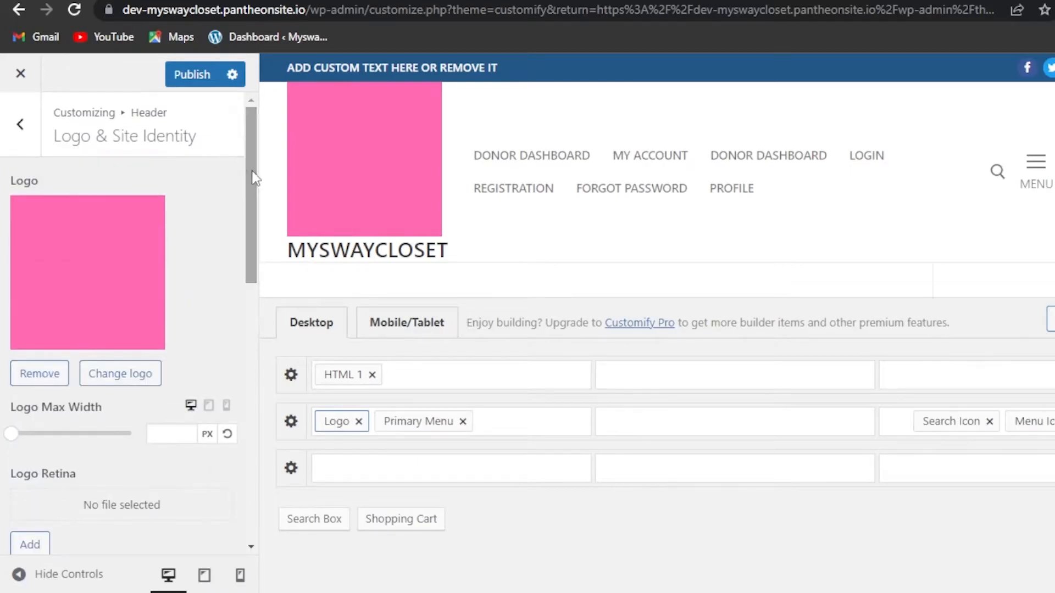
pyautogui.moveTo(12, 437); pyautogui.dragTo(136, 434)
pyautogui.moveTo(30, 445)
pyautogui.mouseDown()
pyautogui.moveTo(7, 440)
pyautogui.moveTo(42, 440)
pyautogui.moveTo(22, 442)
pyautogui.mouseUp()
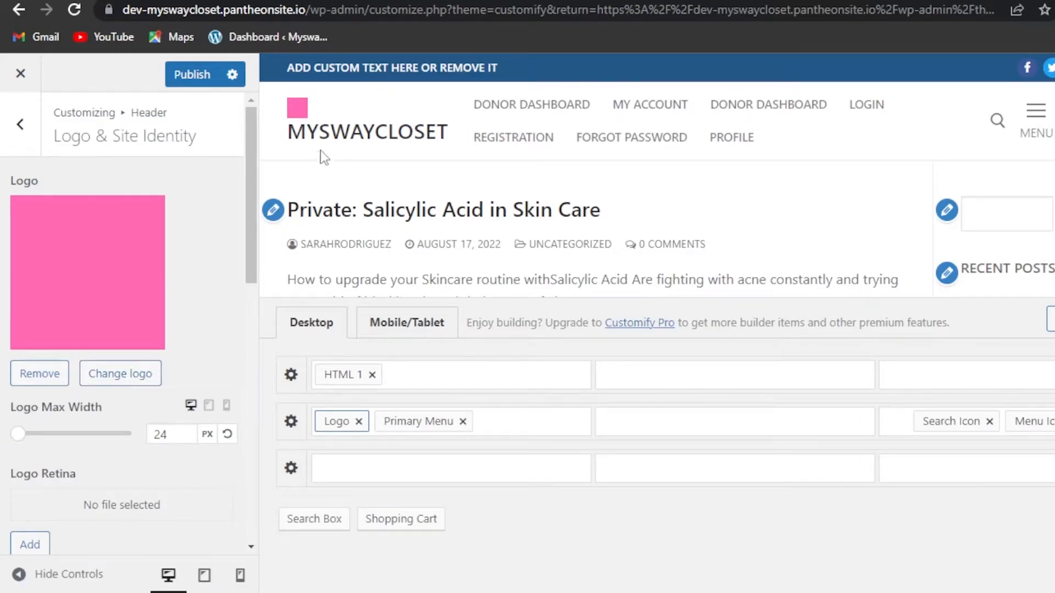
# - Change the site tagline to "Our Store"
pyautogui.moveTo(247, 160); pyautogui.dragTo(243, 292)
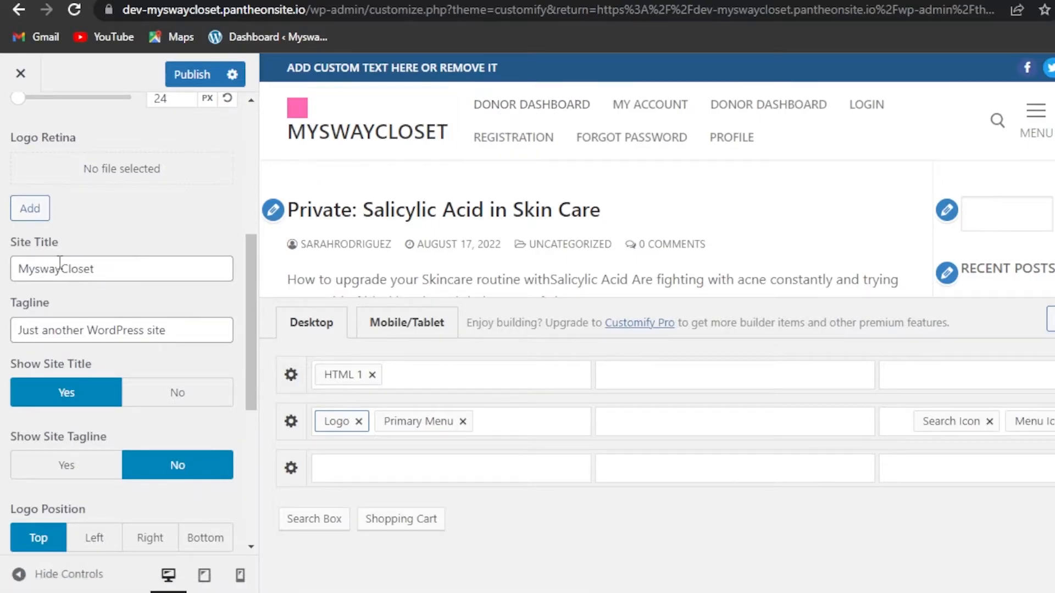
pyautogui.click(117, 270)
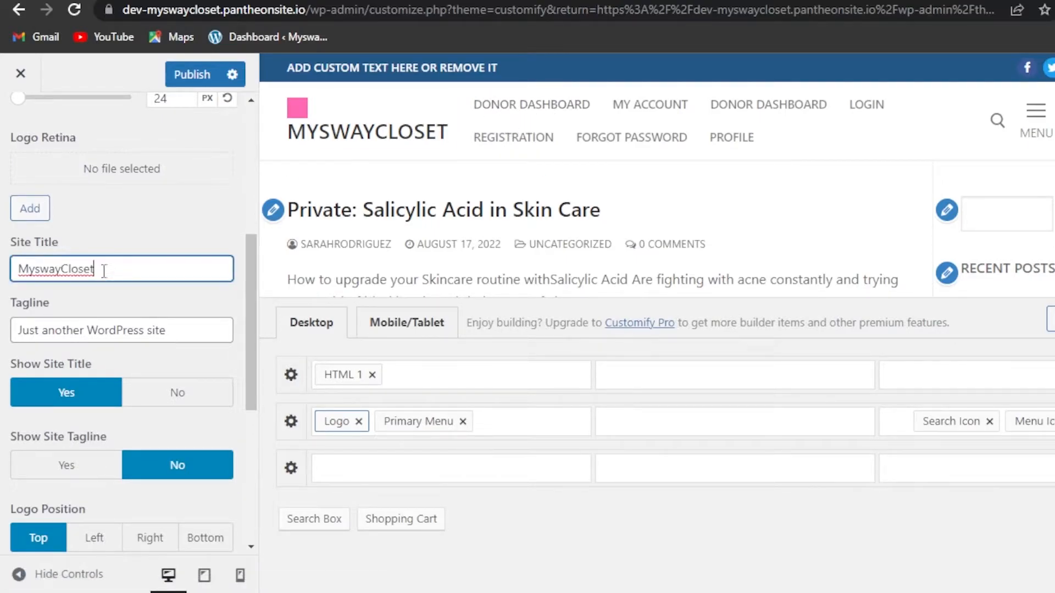
pyautogui.scroll(1, 250, 297)
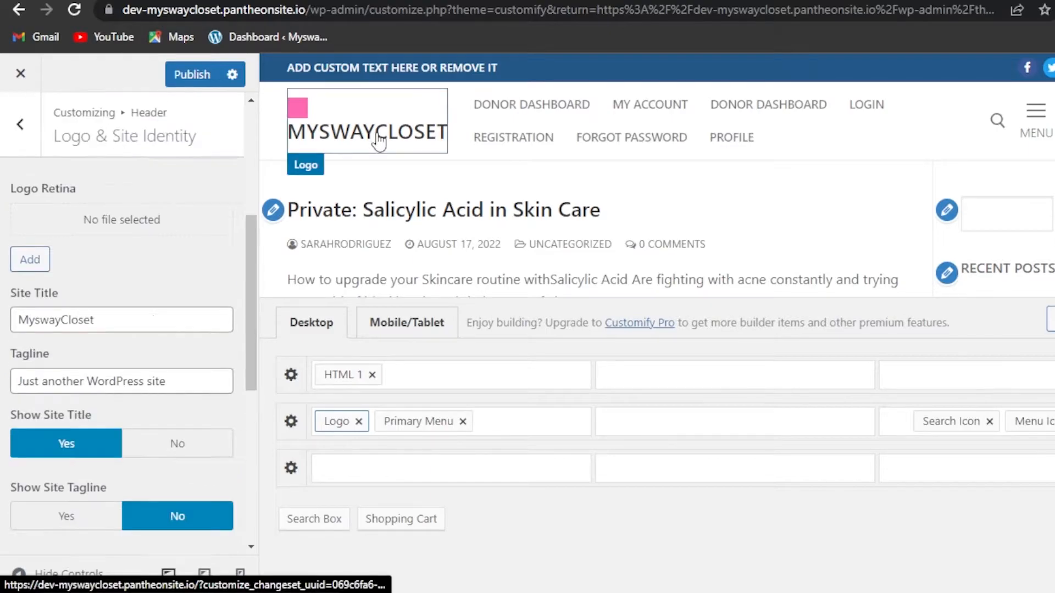
pyautogui.click(102, 325)
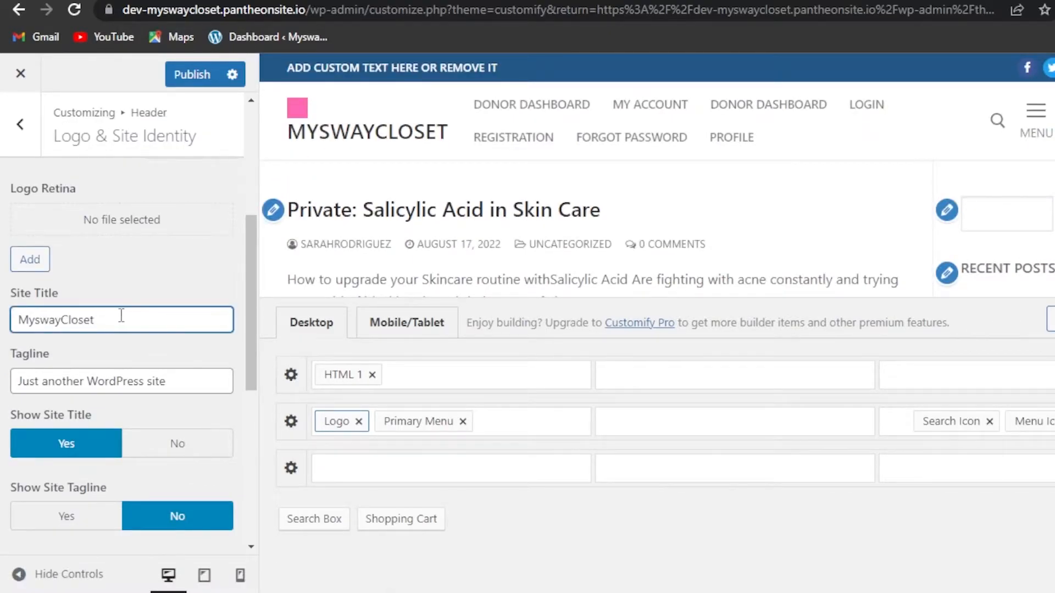
pyautogui.click(175, 381)
pyautogui.press('BackSpace')
pyautogui.press('BackSpace')
pyautogui.press('BackSpace')
pyautogui.press('BackSpace')
pyautogui.press('BackSpace')
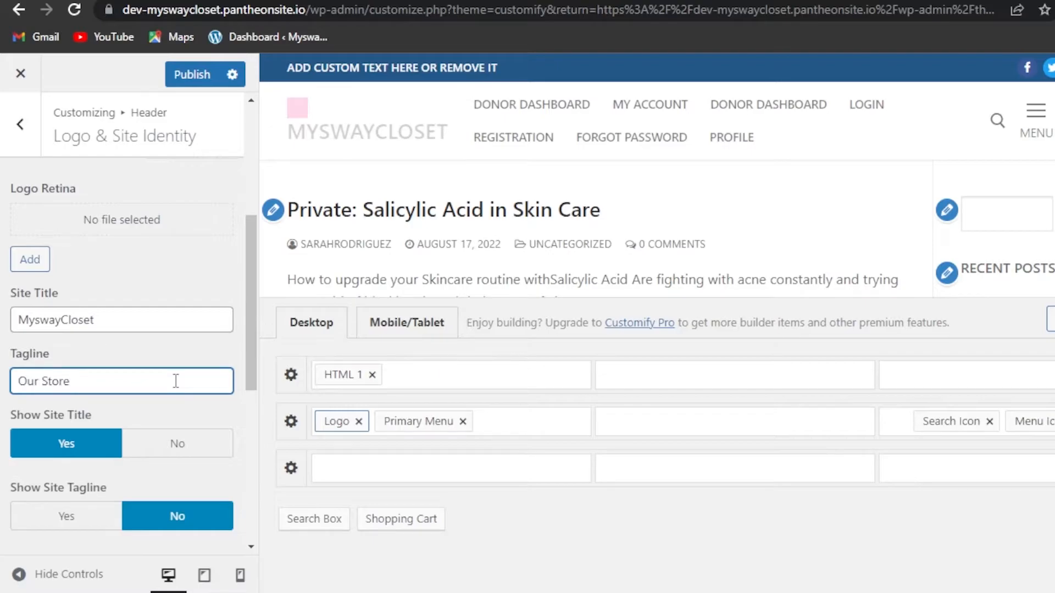
# - Hide the site title and show it again, and review the remaining logo and site icon settings
pyautogui.moveTo(252, 305); pyautogui.dragTo(254, 354)
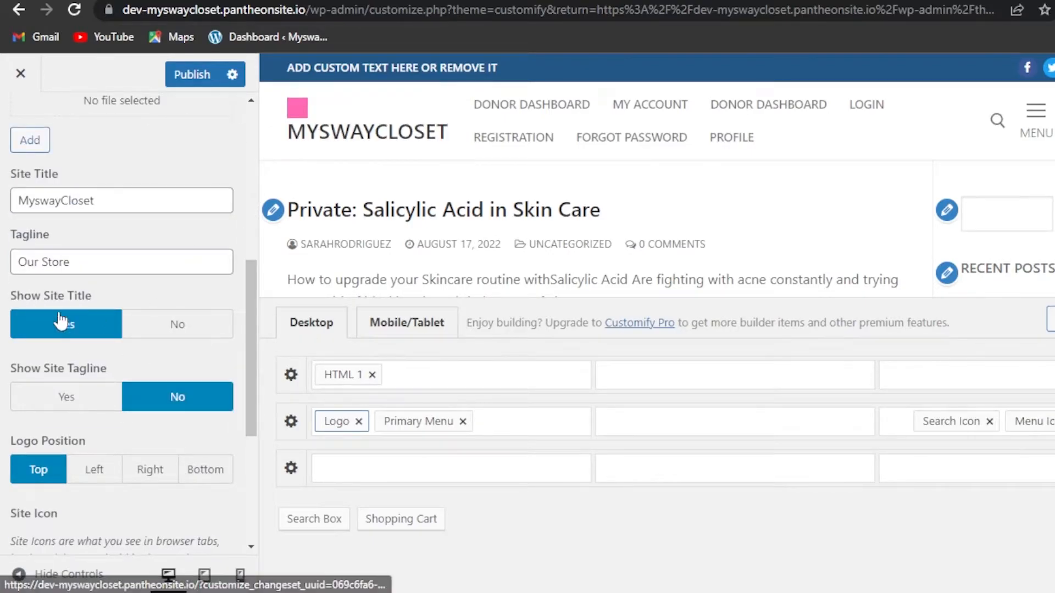
pyautogui.click(158, 324)
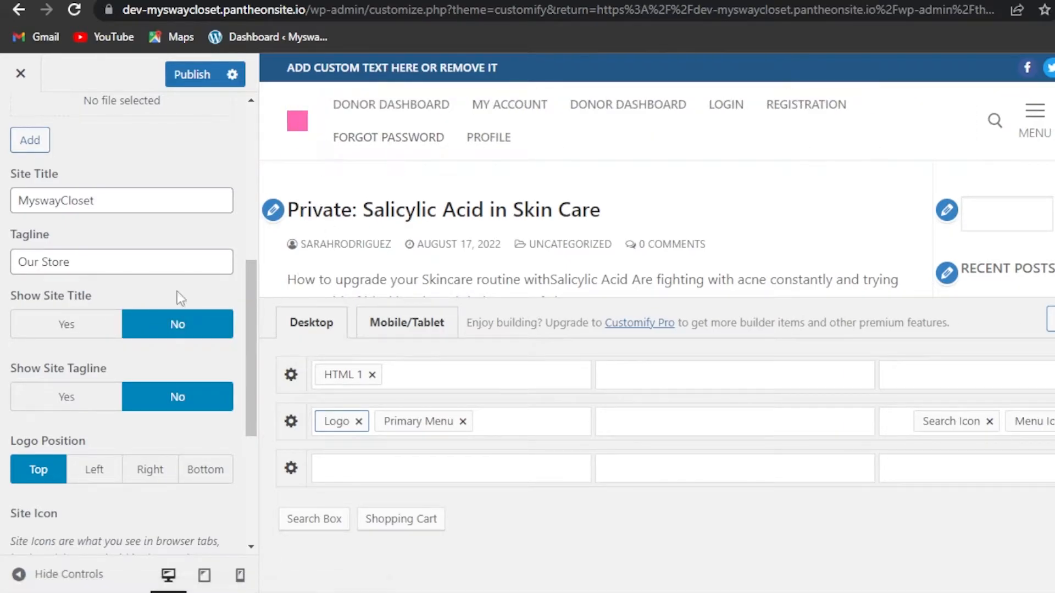
pyautogui.click(103, 329)
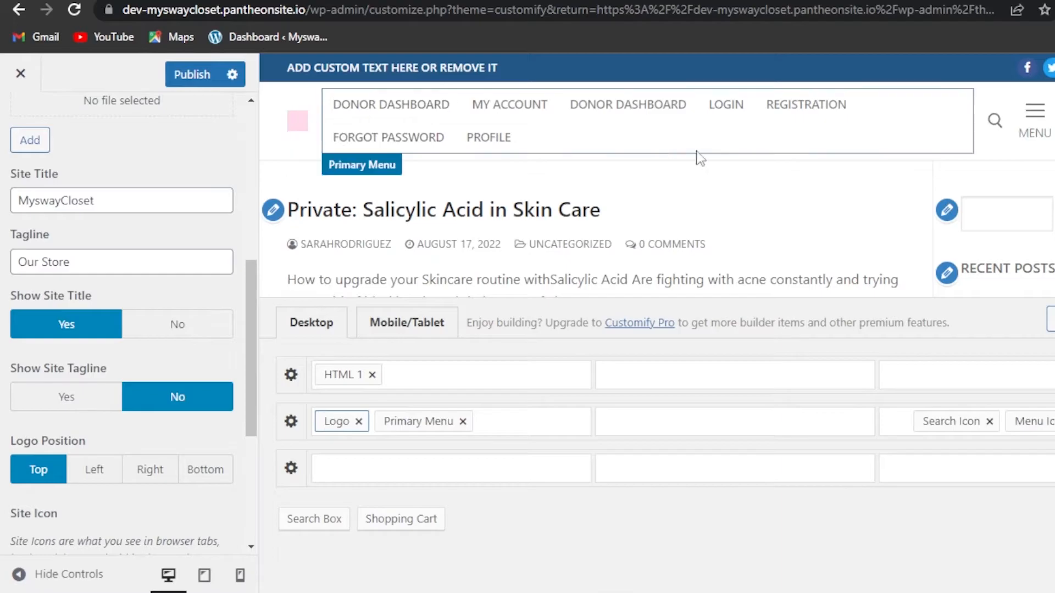
pyautogui.scroll(-5, 250, 316)
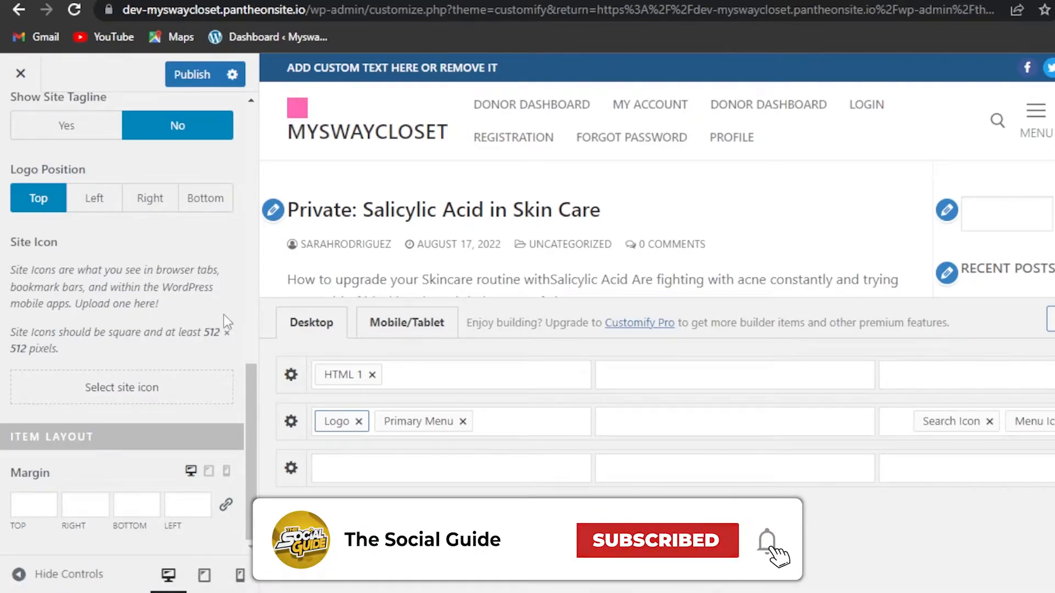
pyautogui.moveTo(252, 448); pyautogui.dragTo(268, 192)
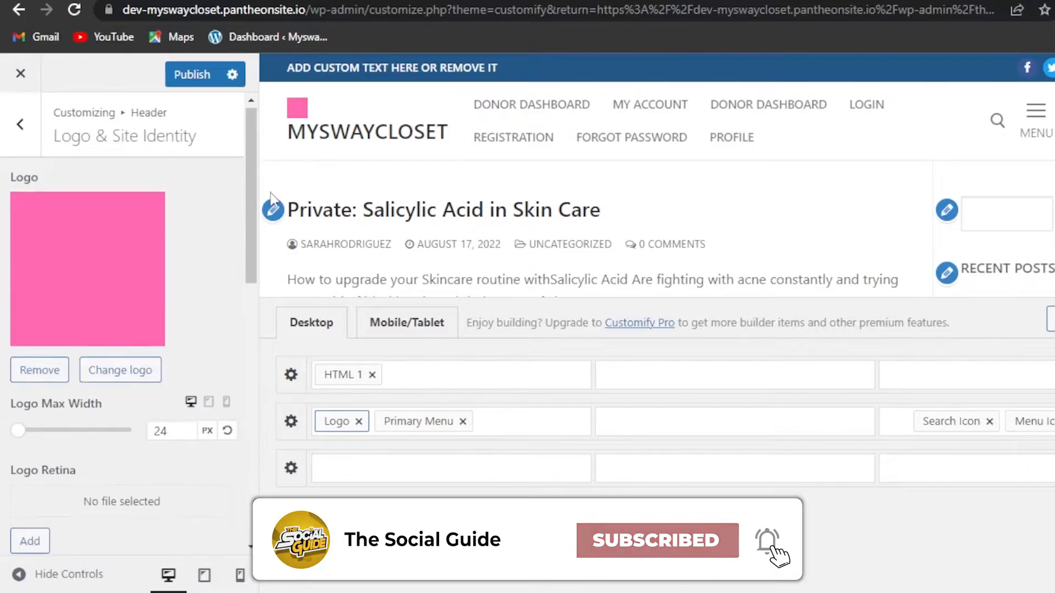
pyautogui.click(20, 124)
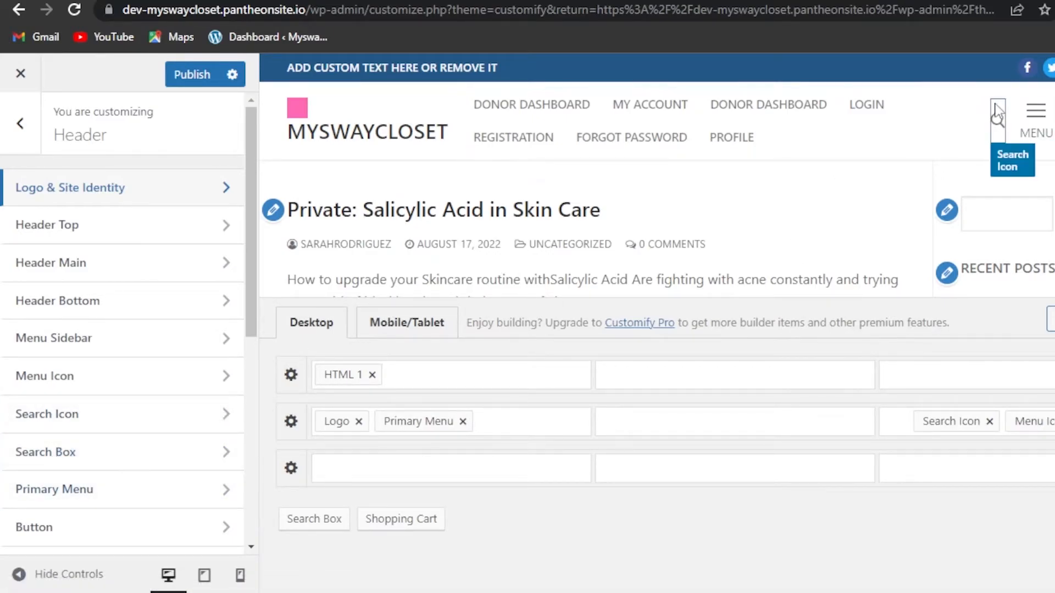
# - Set the header button's text to "click here" and return to the Header sections
pyautogui.moveTo(256, 287); pyautogui.dragTo(254, 389)
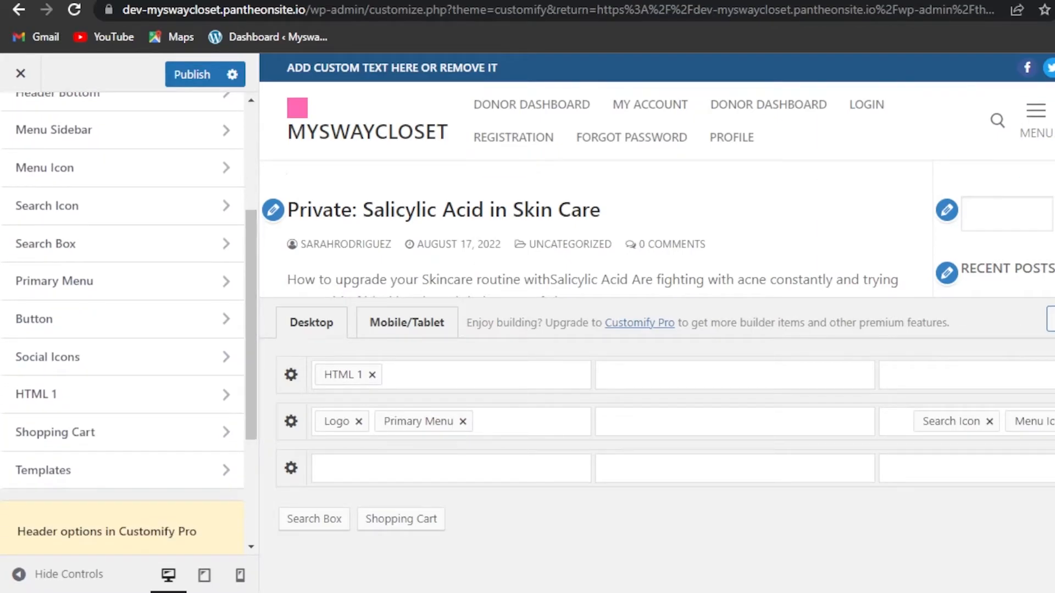
pyautogui.click(203, 320)
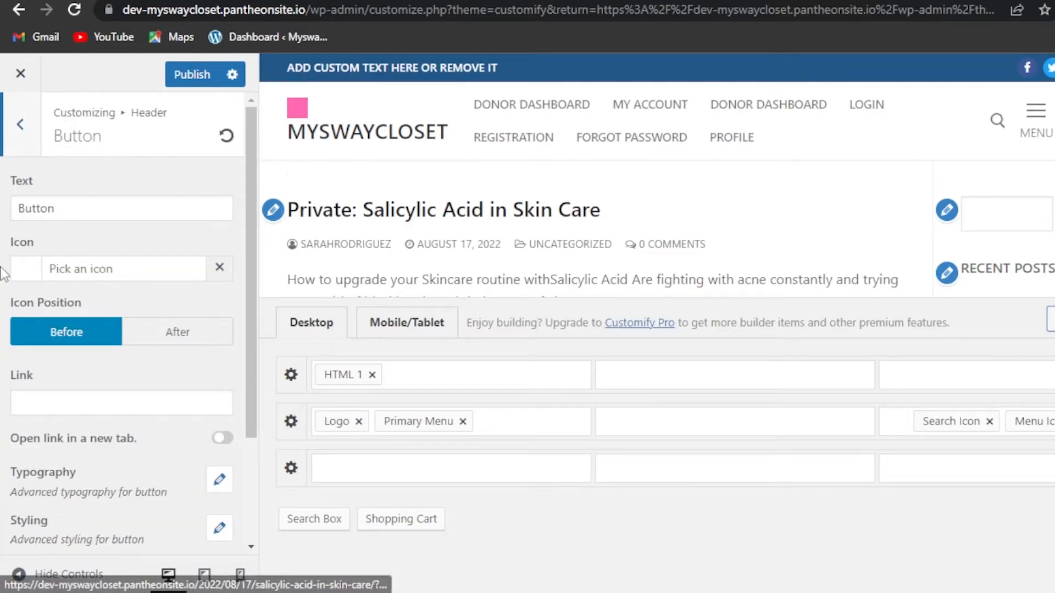
pyautogui.click(62, 210)
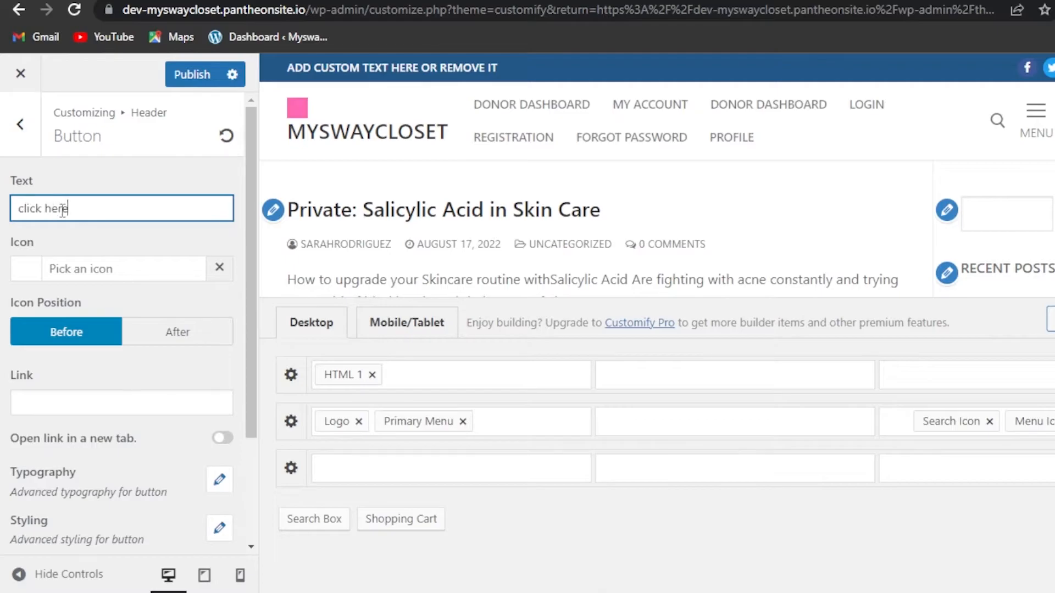
pyautogui.write('click here')
pyautogui.moveTo(245, 232); pyautogui.dragTo(254, 375)
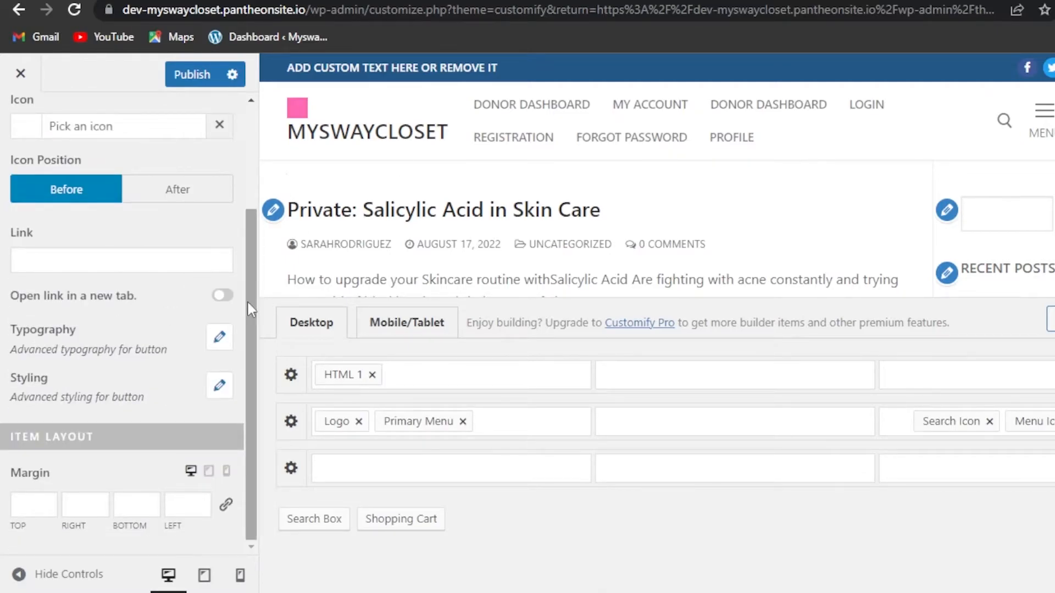
pyautogui.moveTo(252, 295); pyautogui.dragTo(249, 187)
pyautogui.click(21, 144)
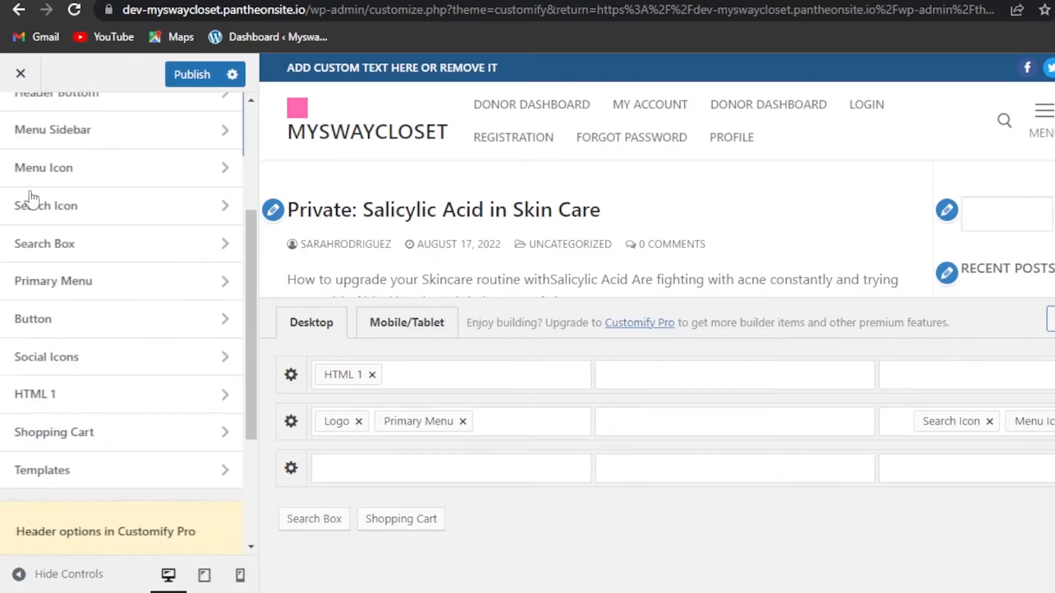
# - Reduce the container width slightly in the global layout settings
pyautogui.scroll(-2, 250, 258)
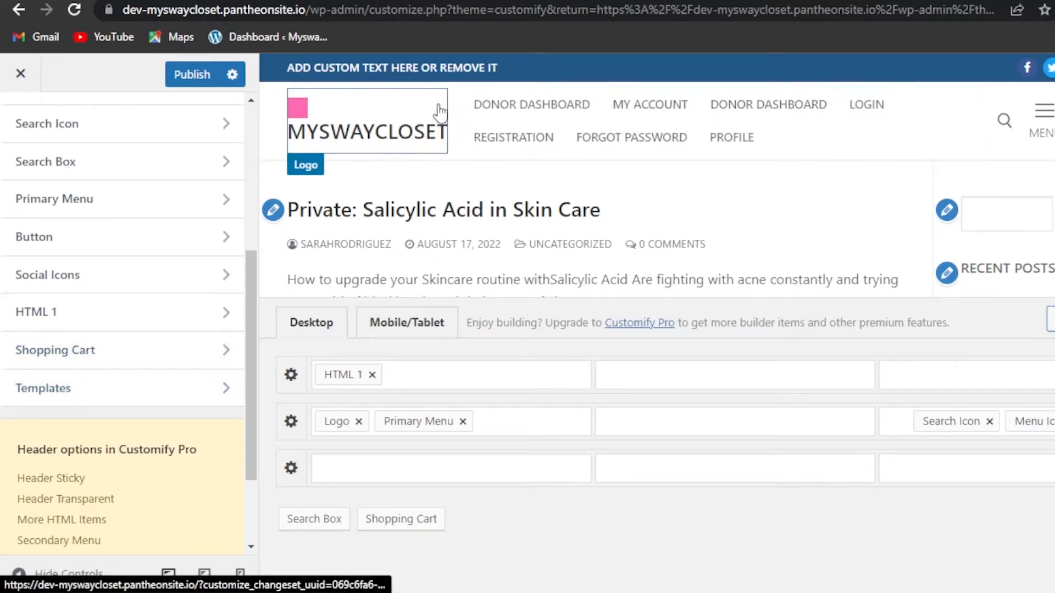
pyautogui.scroll(5, 244, 294)
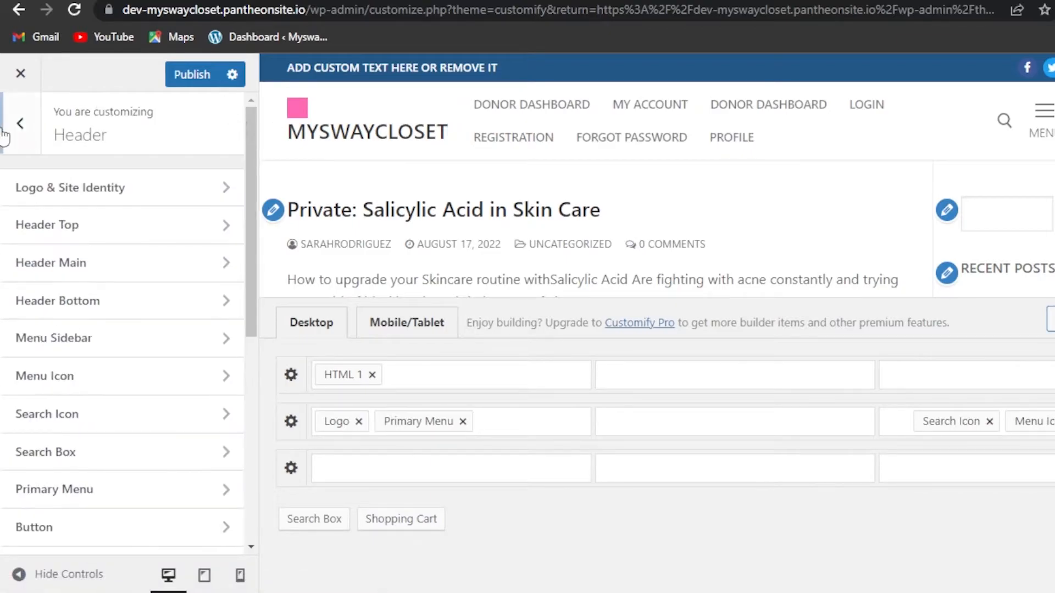
pyautogui.click(18, 128)
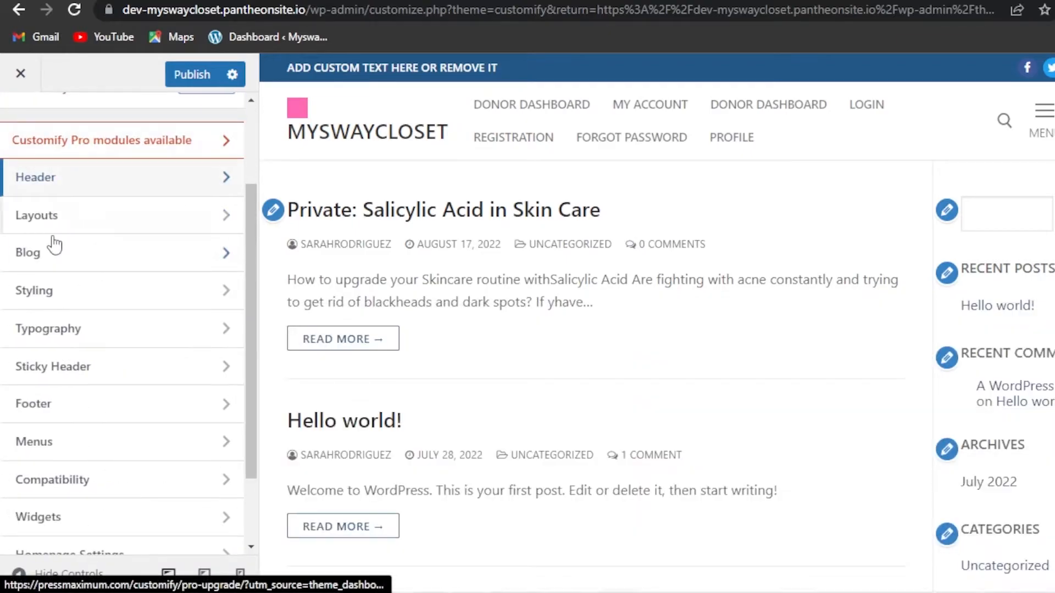
pyautogui.click(79, 226)
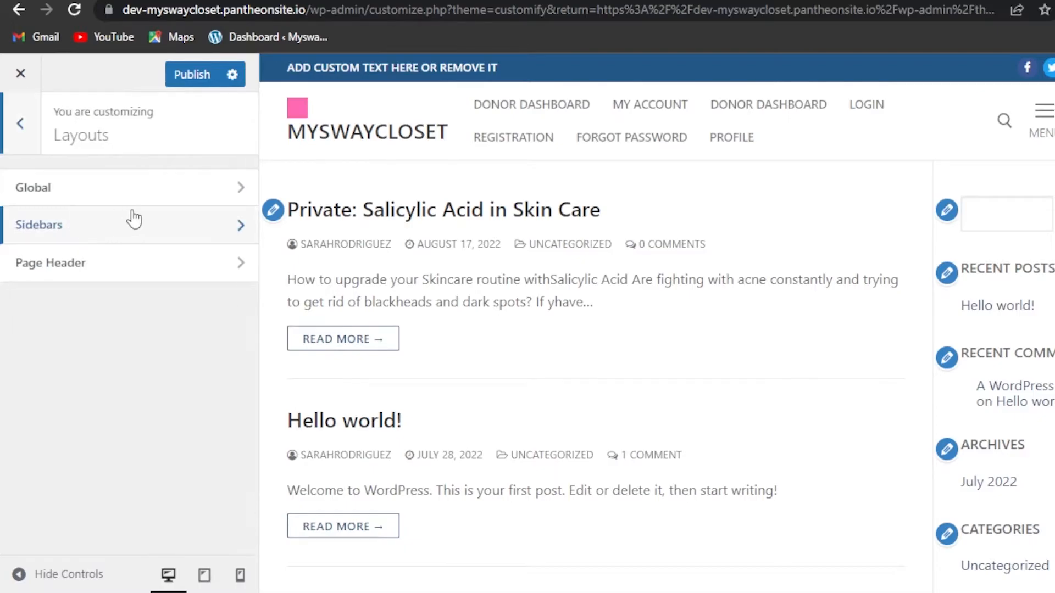
pyautogui.click(78, 190)
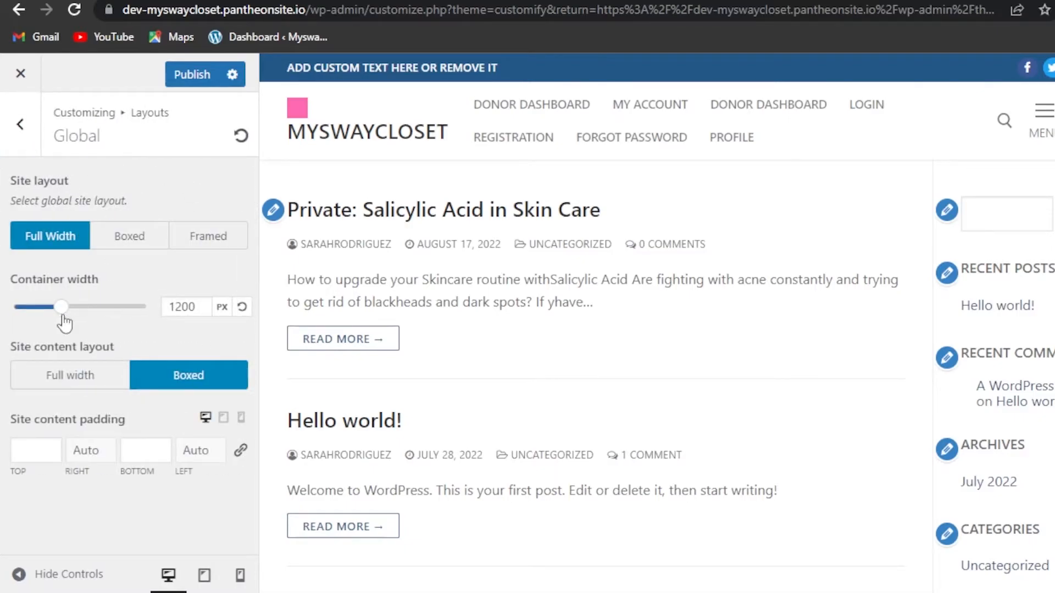
pyautogui.moveTo(62, 311)
pyautogui.mouseDown()
pyautogui.moveTo(38, 311)
pyautogui.moveTo(99, 310)
pyautogui.moveTo(10, 309)
pyautogui.moveTo(52, 314)
pyautogui.mouseUp()
pyautogui.click(20, 127)
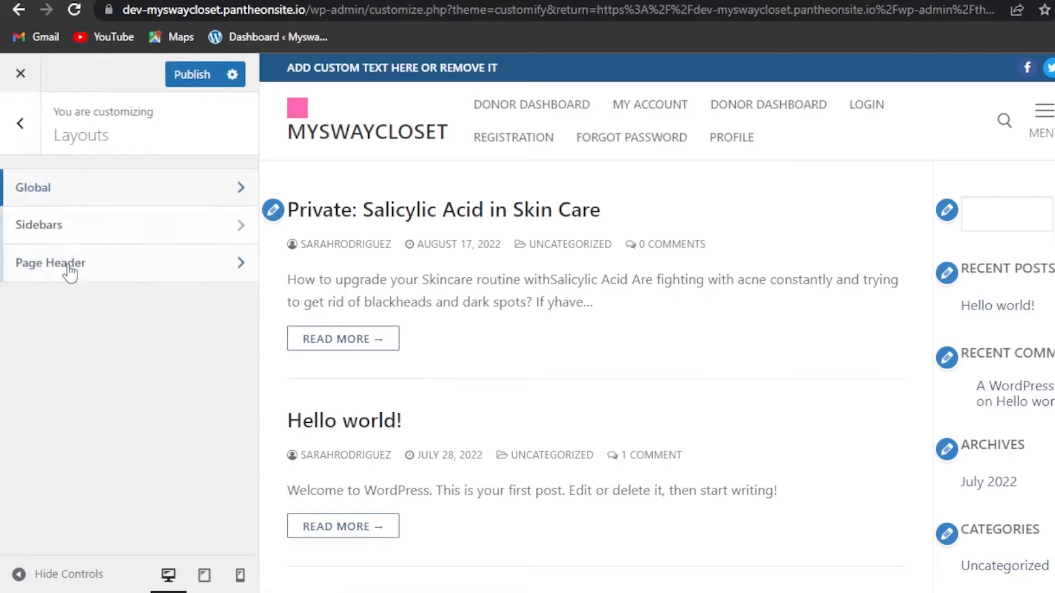
# - View the Page Header layout settings and open the Styling section
pyautogui.click(62, 279)
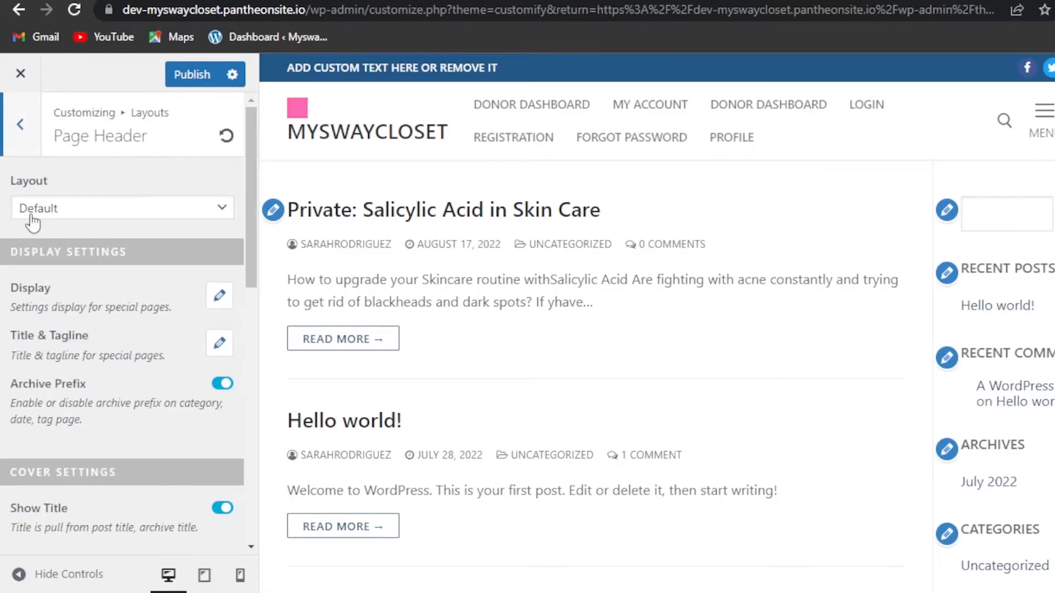
pyautogui.click(19, 125)
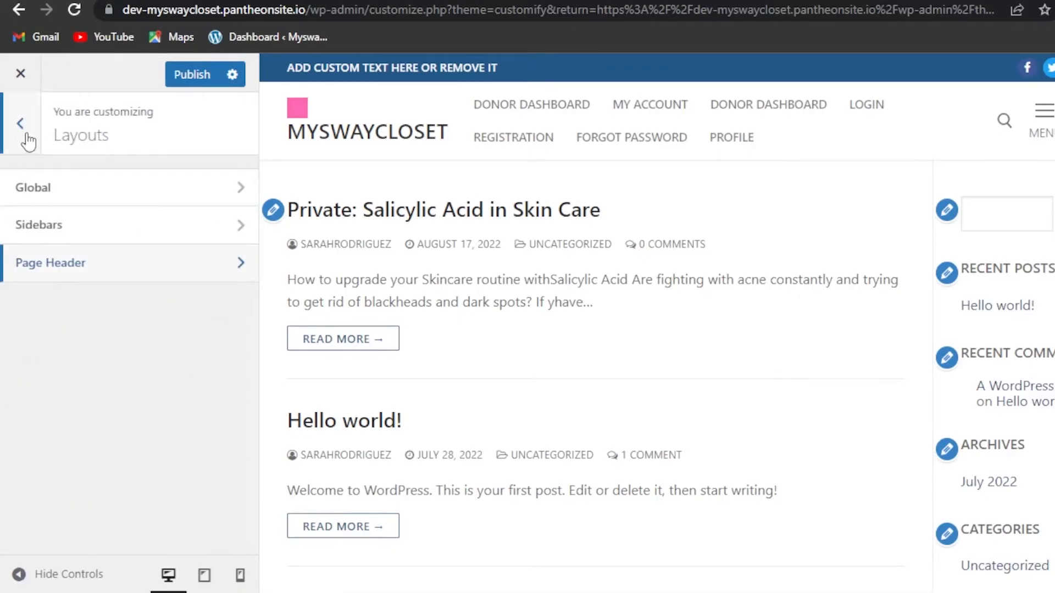
pyautogui.click(21, 131)
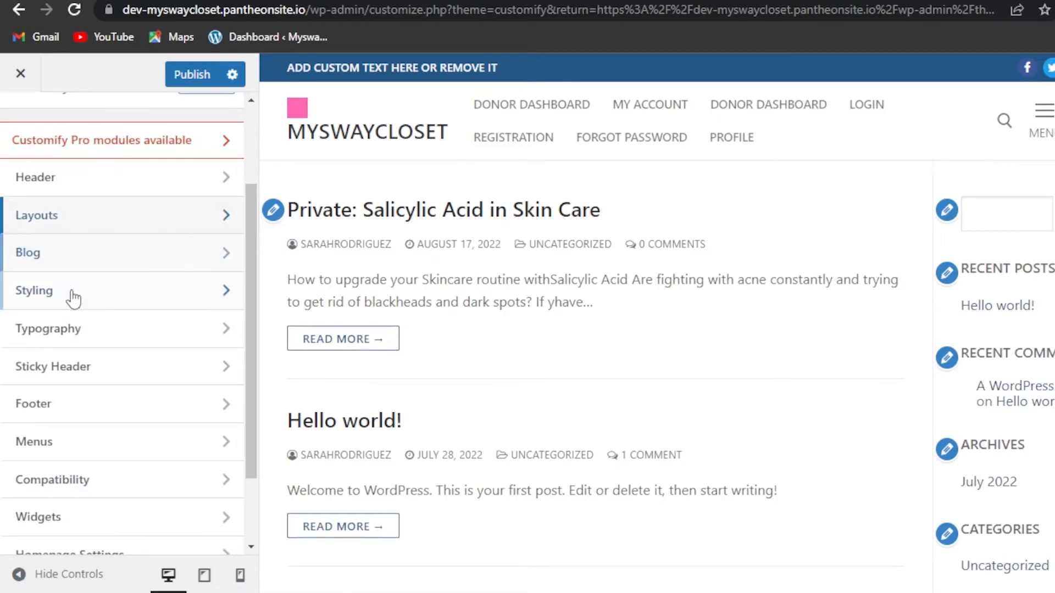
pyautogui.click(235, 300)
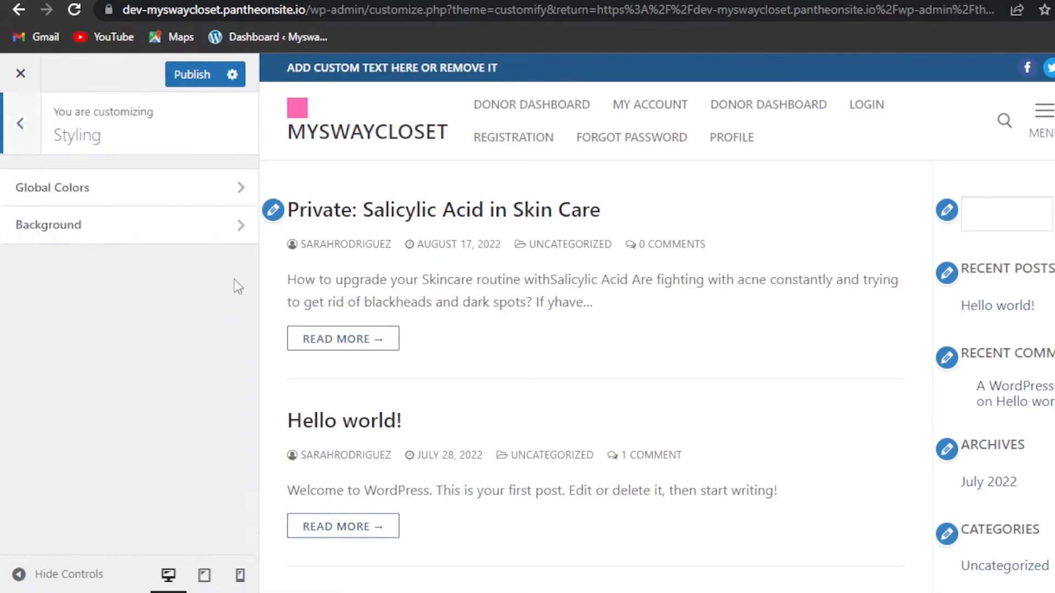
# - Set the Site Background color in the Styling section's Background settings to light red #ff9c99
pyautogui.click(205, 233)
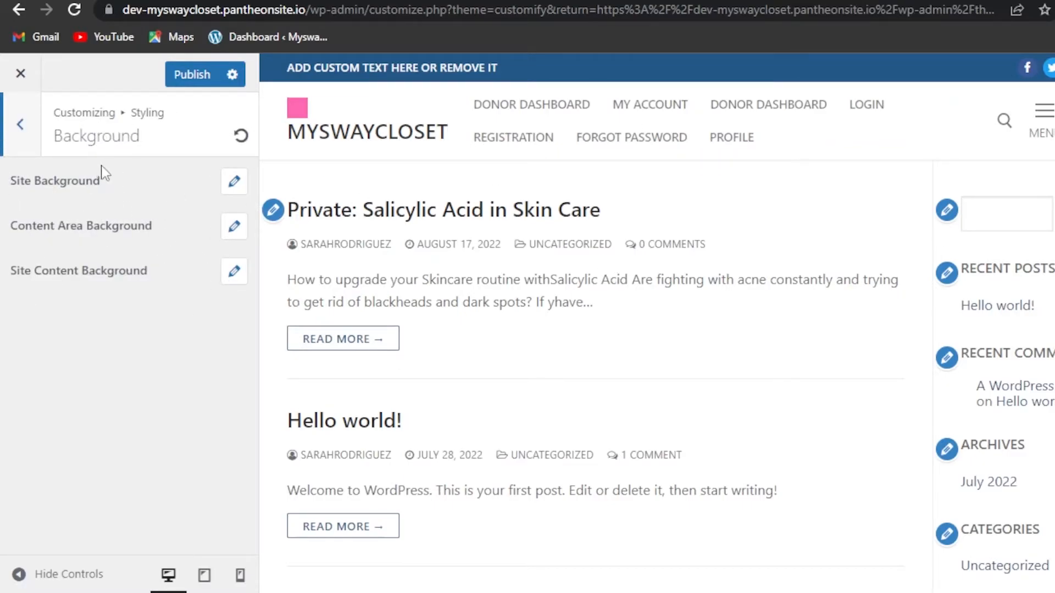
pyautogui.click(235, 183)
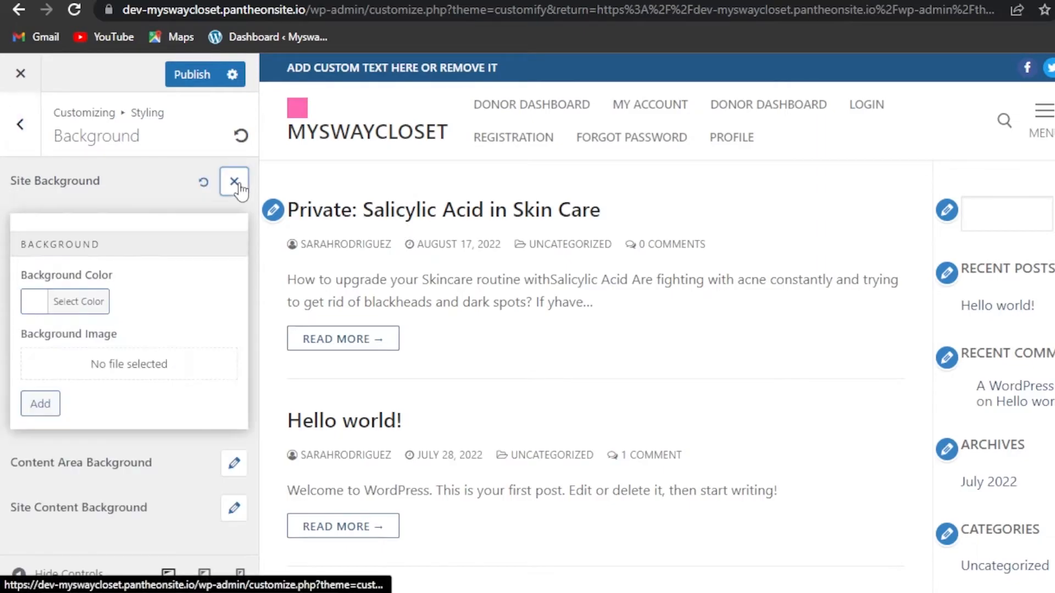
pyautogui.click(37, 315)
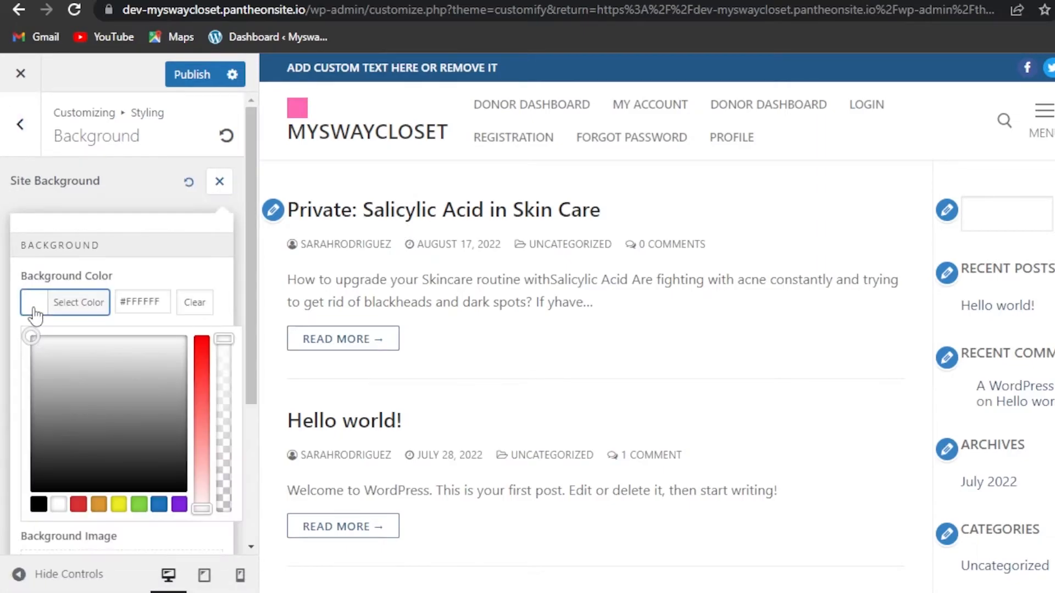
pyautogui.click(79, 504)
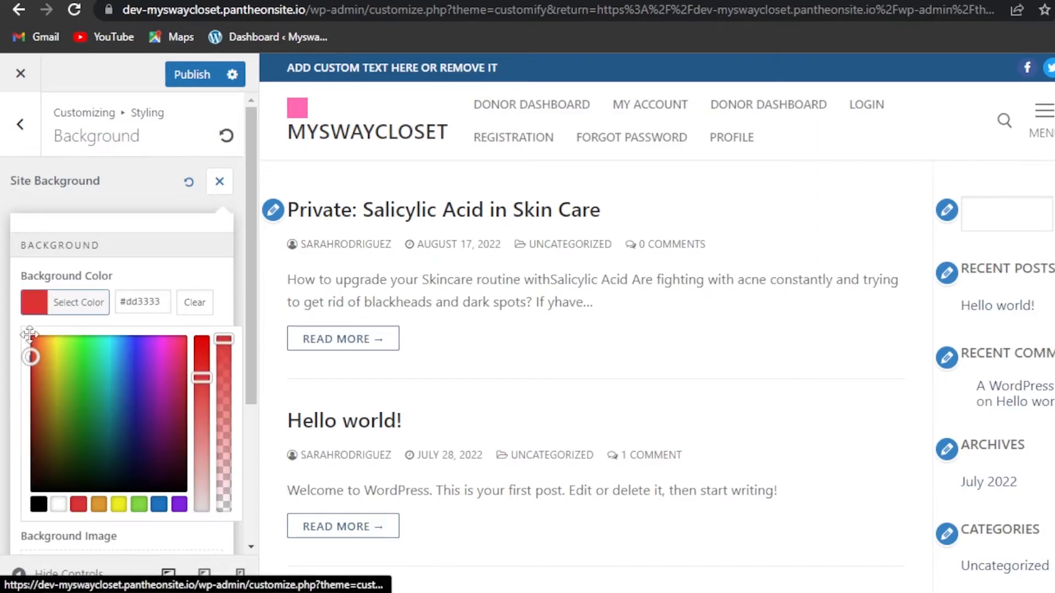
pyautogui.moveTo(202, 377); pyautogui.dragTo(199, 437)
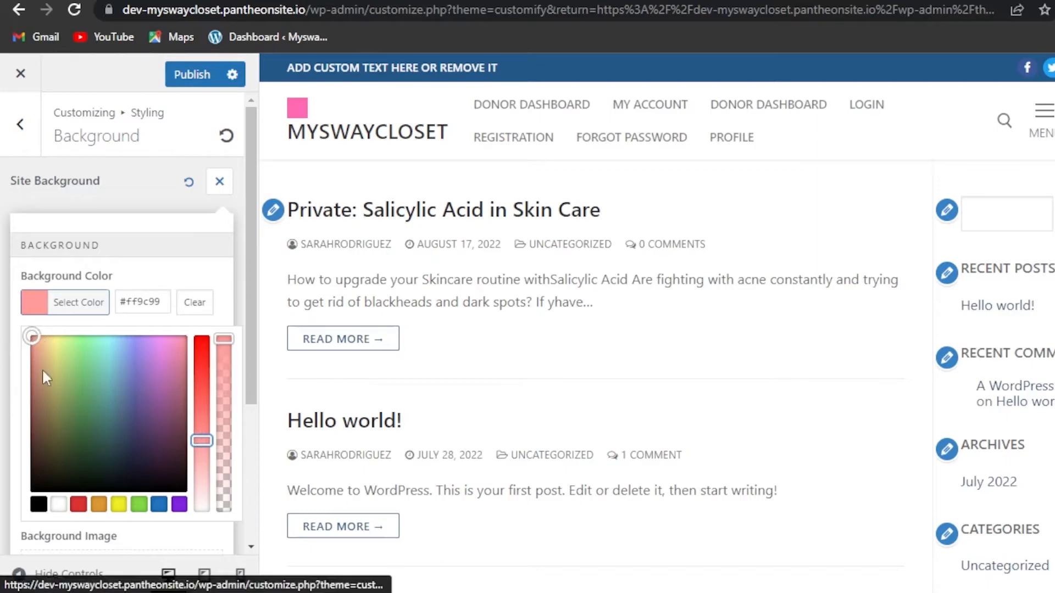
# - View the media library choices for the site background image, close it without adding one, and return to the main customizer sections
pyautogui.moveTo(245, 265); pyautogui.dragTo(245, 381)
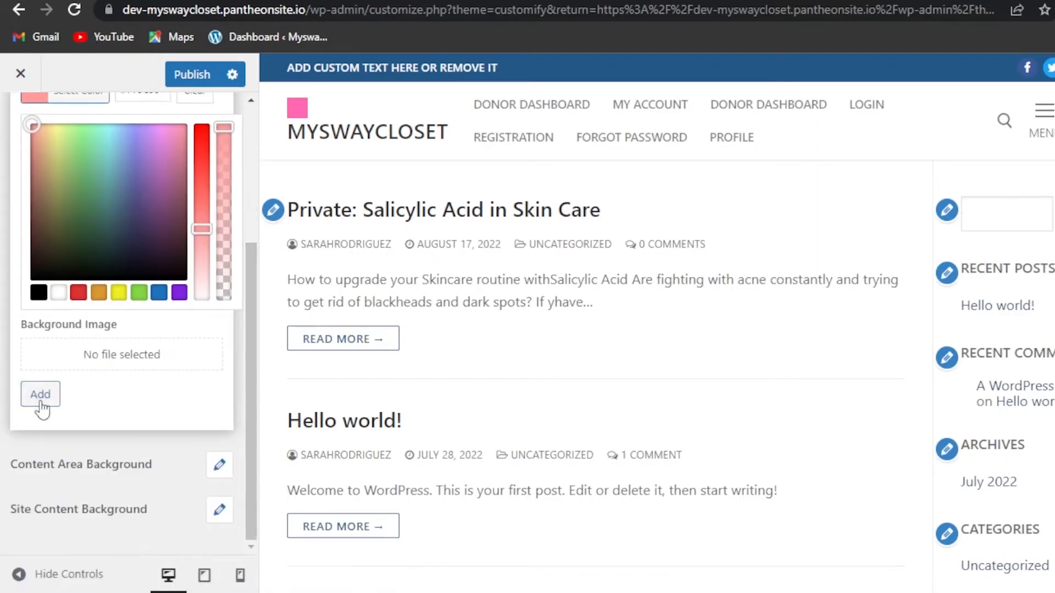
pyautogui.click(42, 404)
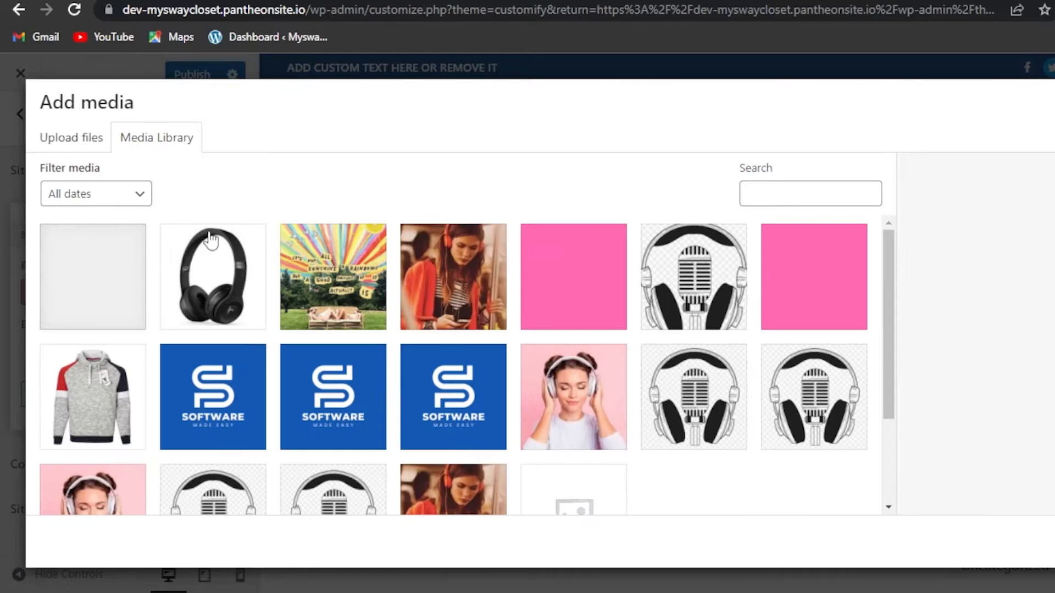
pyautogui.press('Escape')
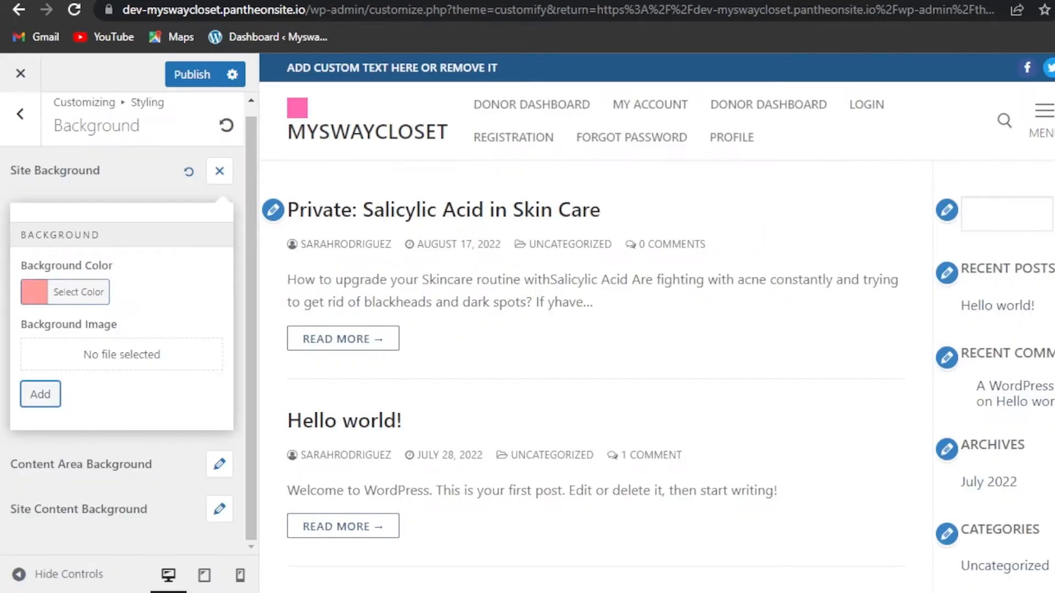
pyautogui.moveTo(252, 266); pyautogui.dragTo(251, 248)
pyautogui.click(20, 132)
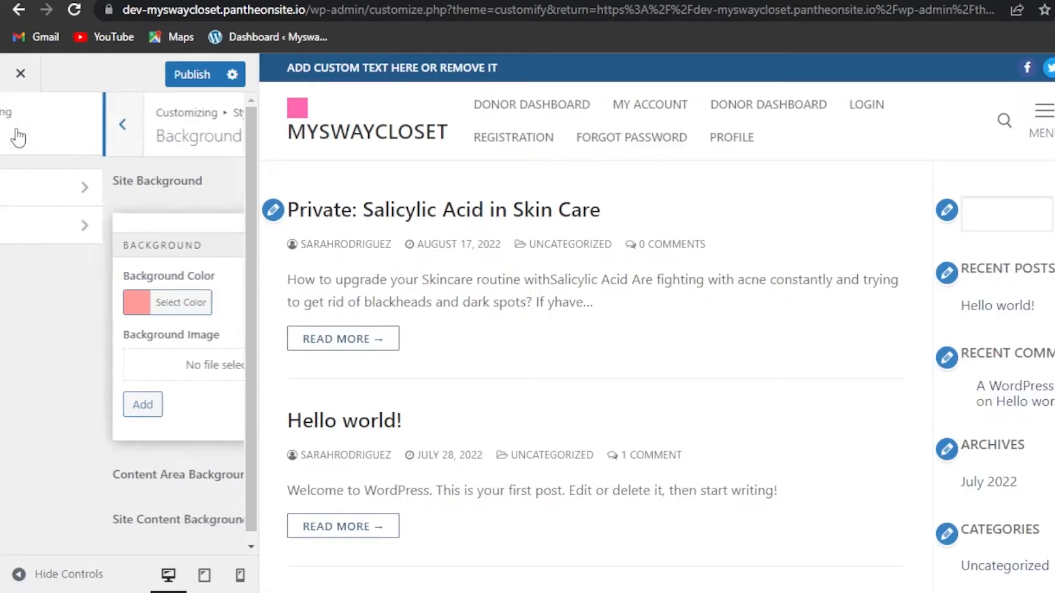
pyautogui.click(19, 133)
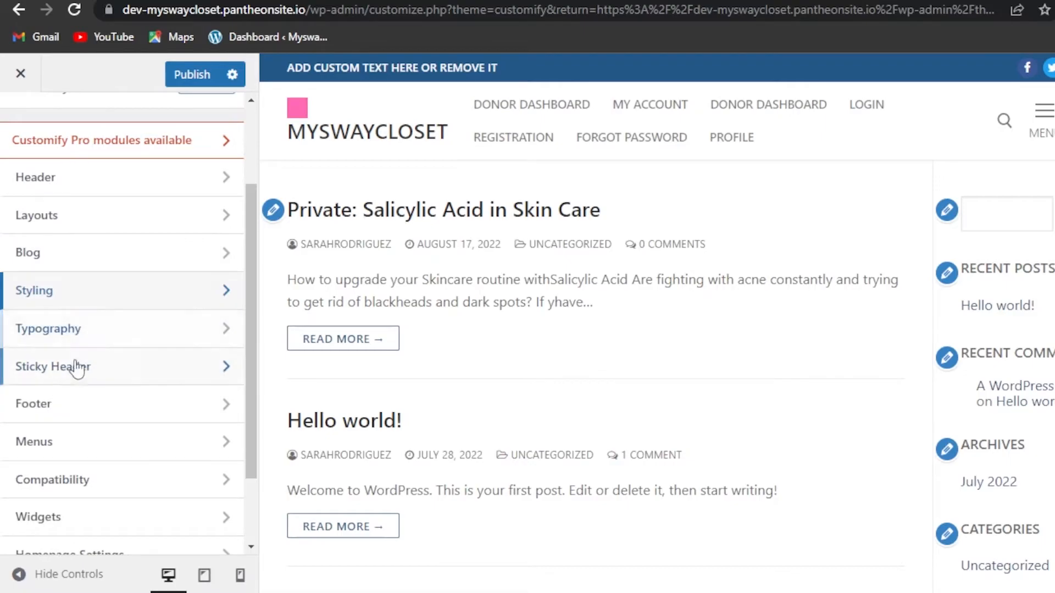
# - View the Typography sections alongside the first post's excerpt text and return to the main customizer sections
pyautogui.click(136, 338)
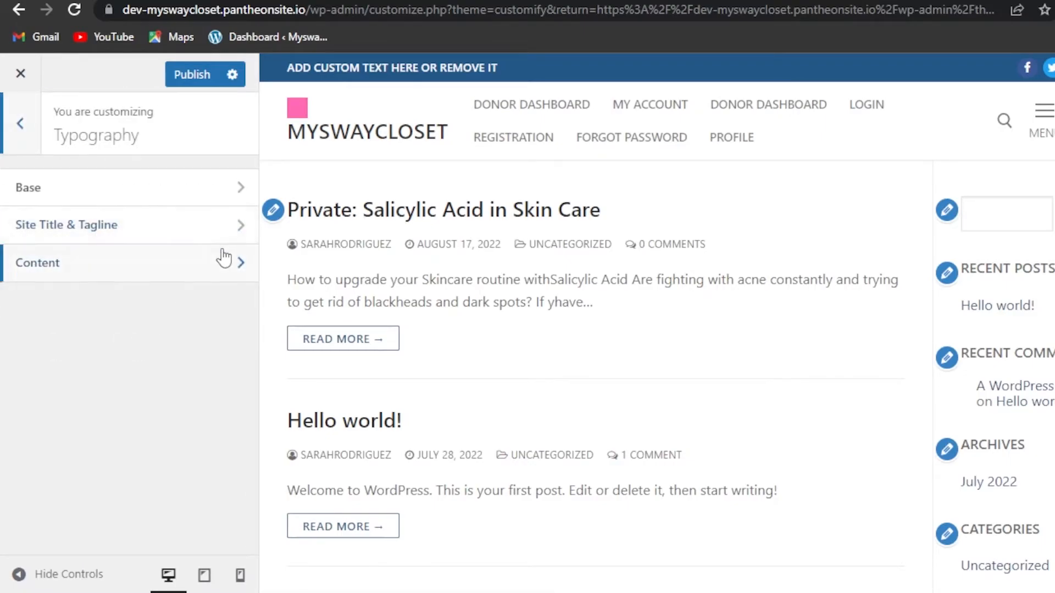
pyautogui.moveTo(292, 278); pyautogui.dragTo(587, 301)
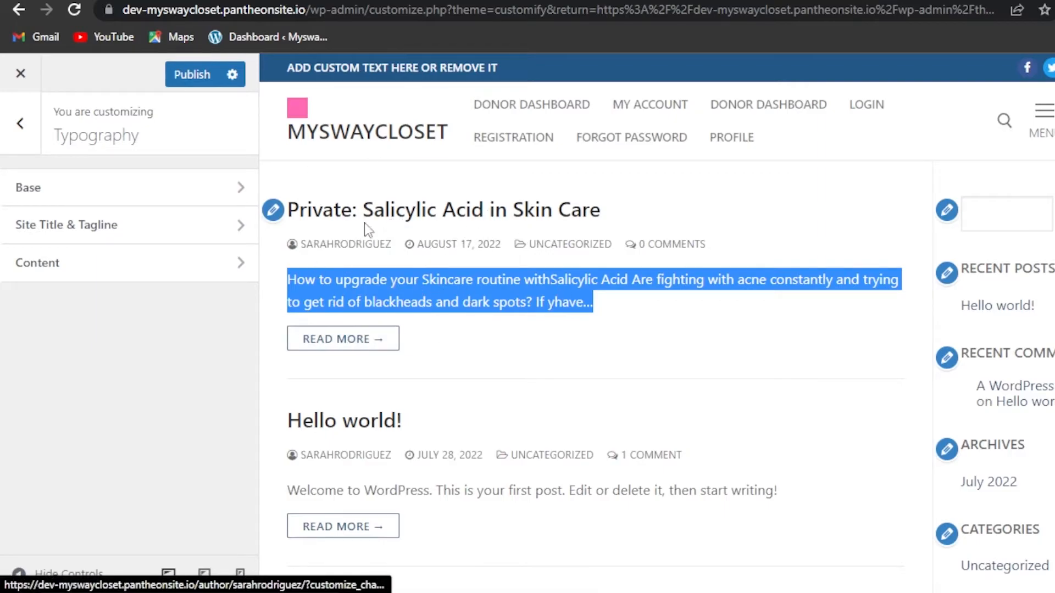
pyautogui.click(33, 142)
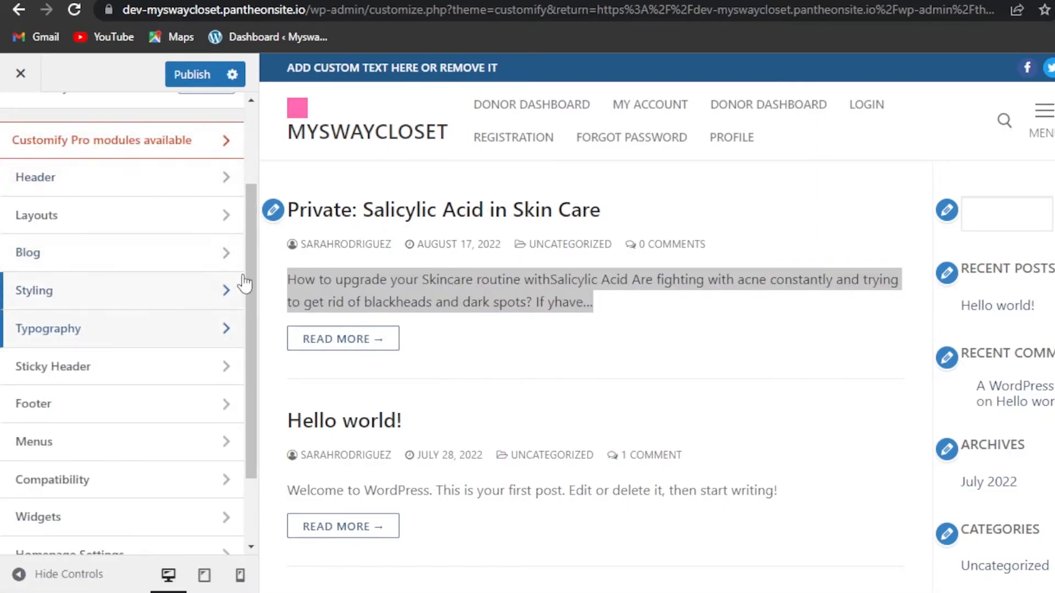
# - Examine the Footer layout, the Footer Sidebar 1 margin settings and the remaining footer sections, and return to the main sections
pyautogui.moveTo(249, 268); pyautogui.dragTo(246, 341)
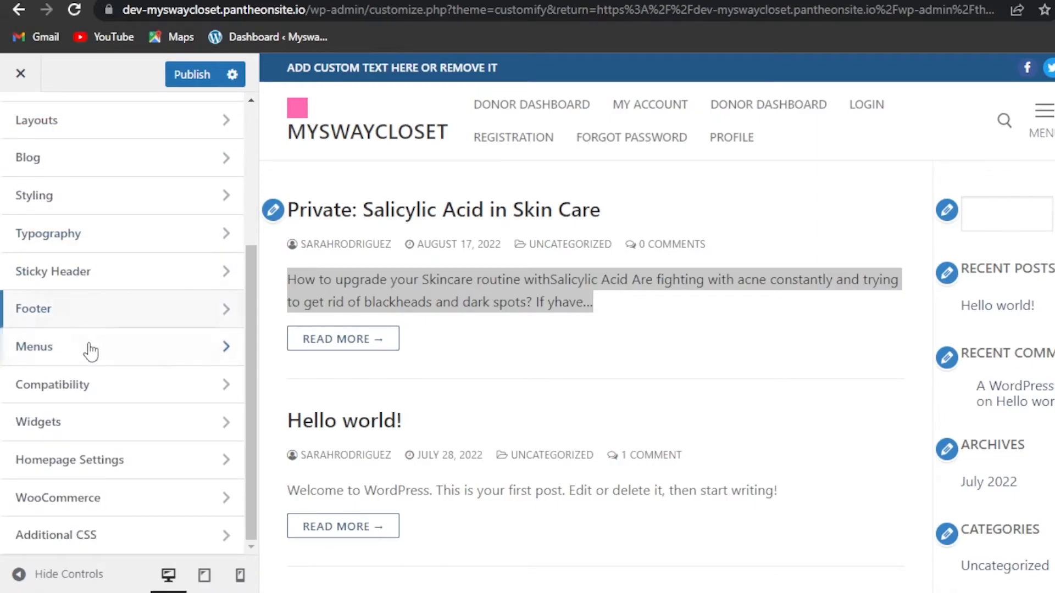
pyautogui.click(117, 313)
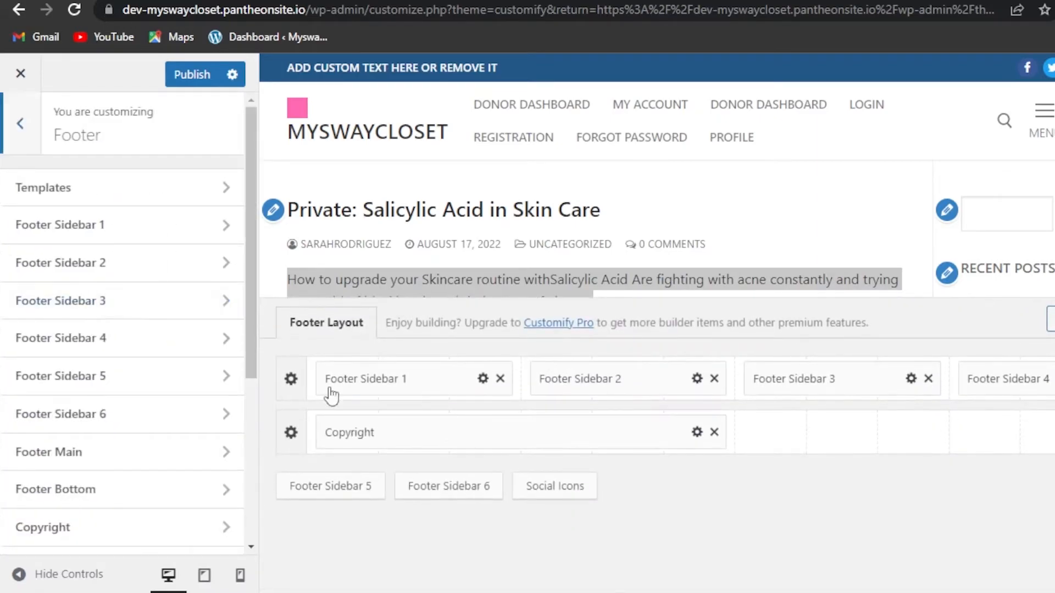
pyautogui.scroll(-12, 657, 176)
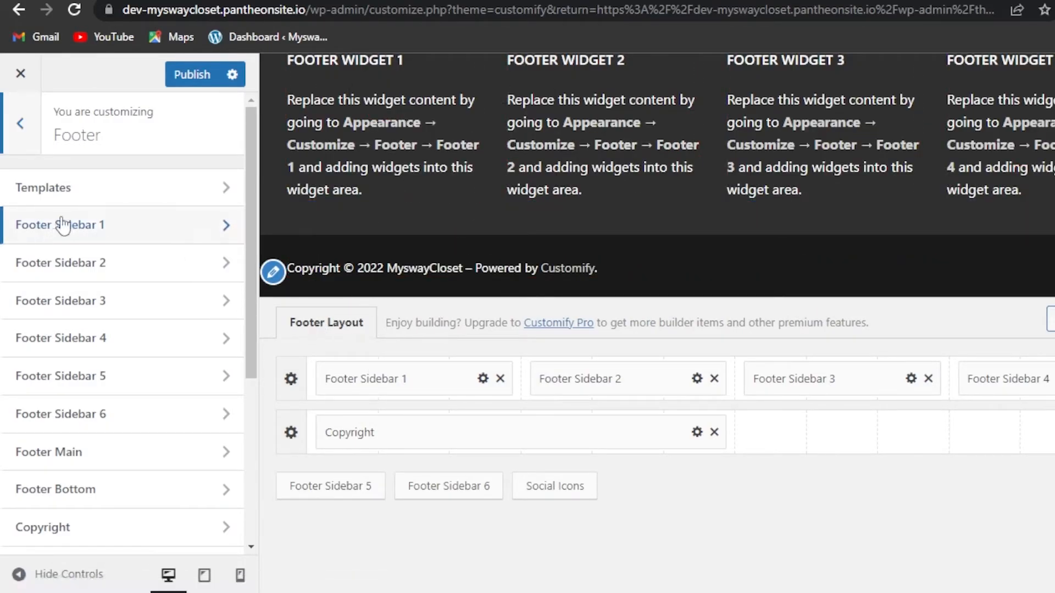
pyautogui.click(226, 225)
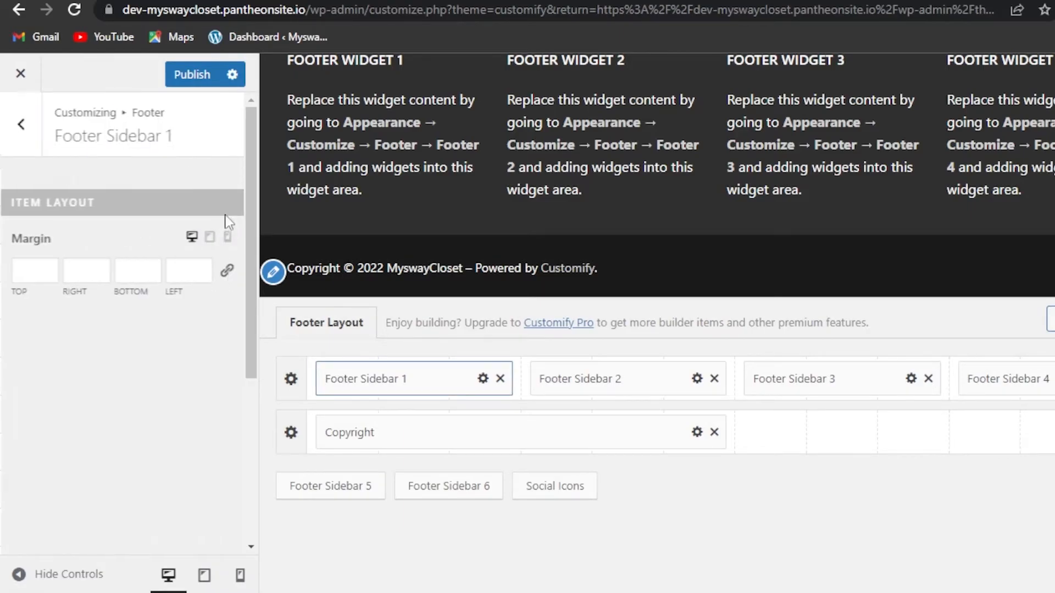
pyautogui.click(22, 147)
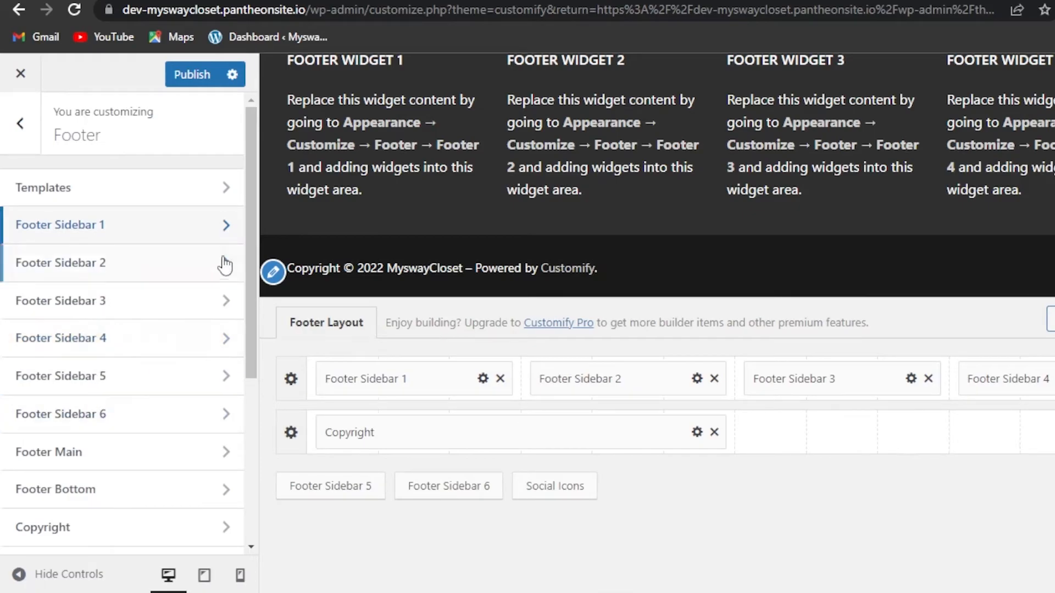
pyautogui.moveTo(250, 228); pyautogui.dragTo(4, 488)
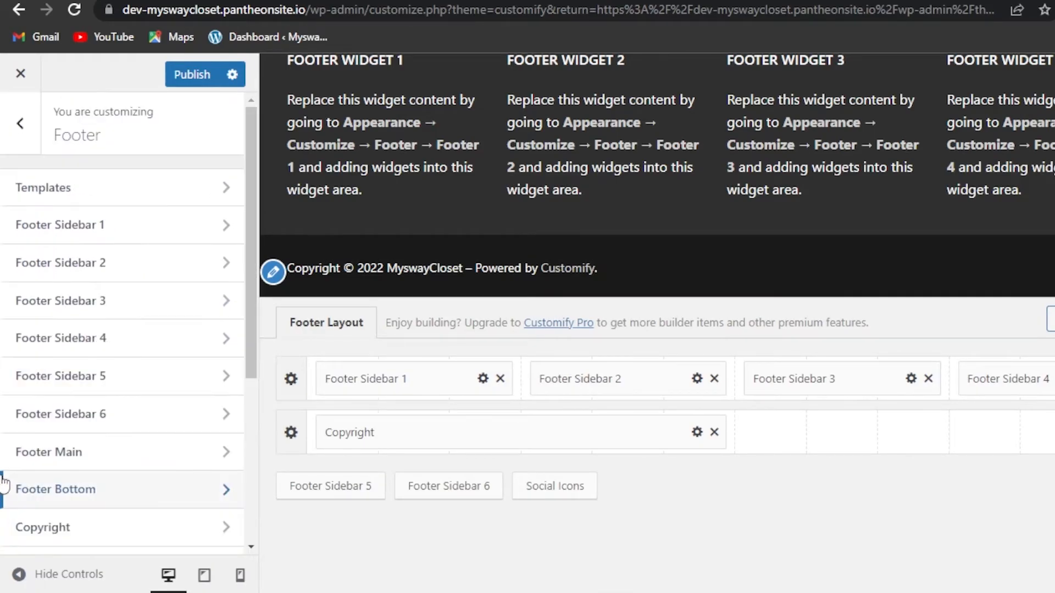
pyautogui.moveTo(249, 182); pyautogui.dragTo(259, 324)
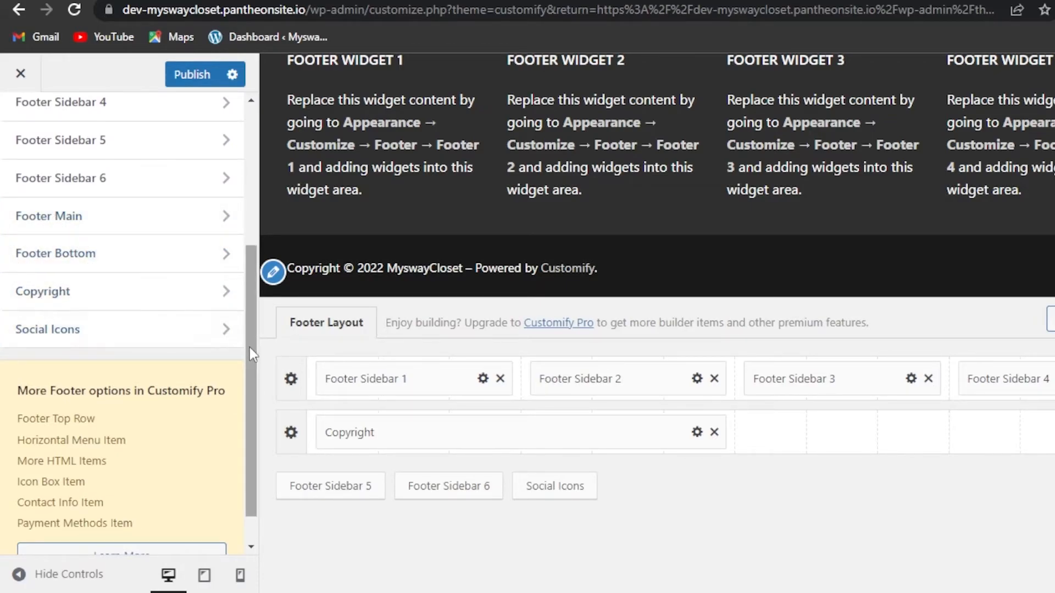
pyautogui.moveTo(250, 347); pyautogui.dragTo(241, 206)
pyautogui.click(22, 132)
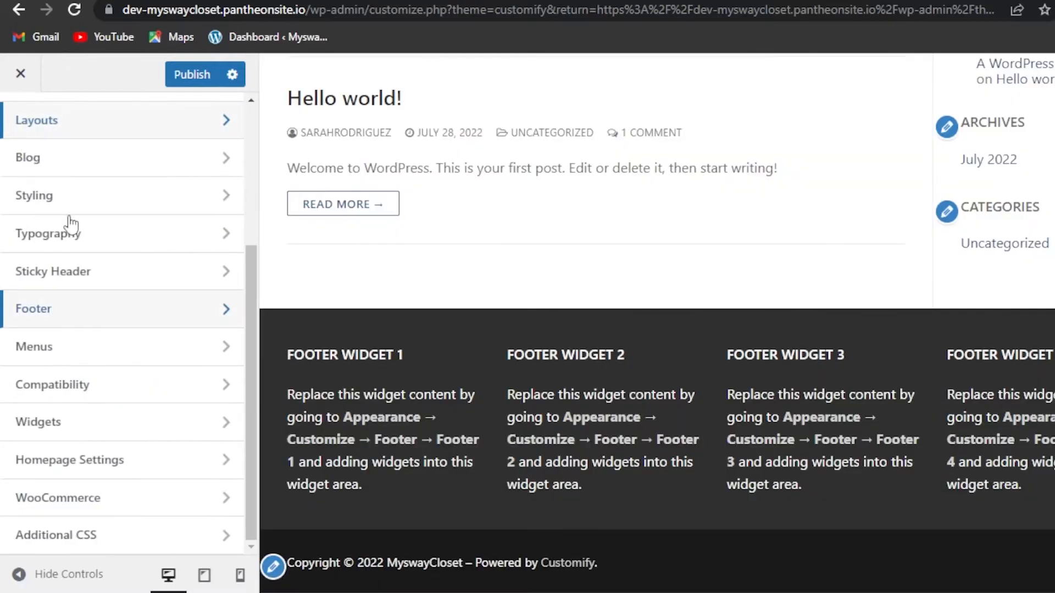
# - View the Menus settings and the blank new-menu form, and return to the main sections without creating a menu
pyautogui.moveTo(254, 292); pyautogui.dragTo(105, 574)
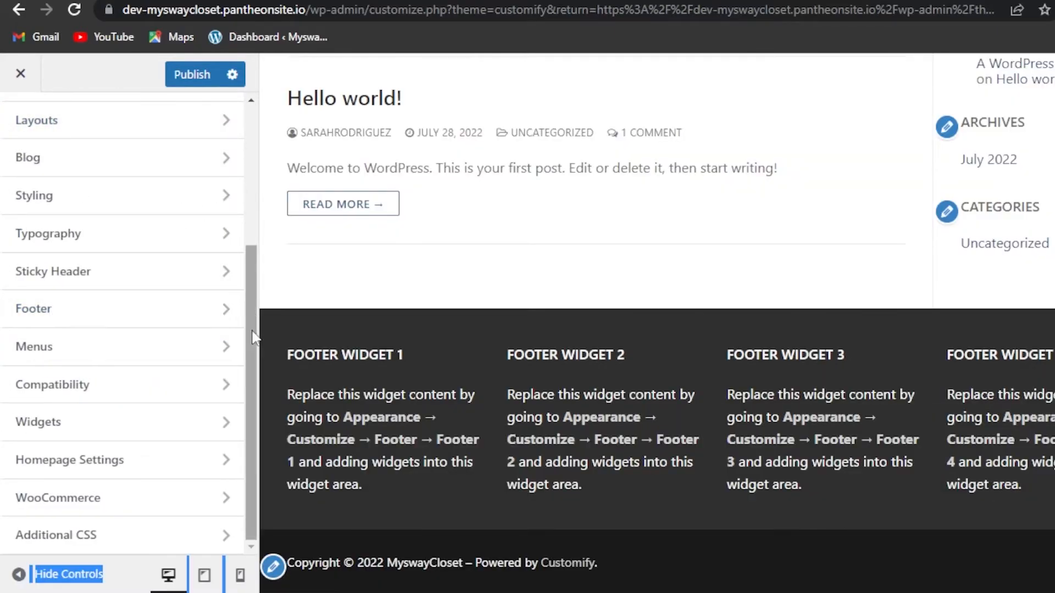
pyautogui.click(80, 360)
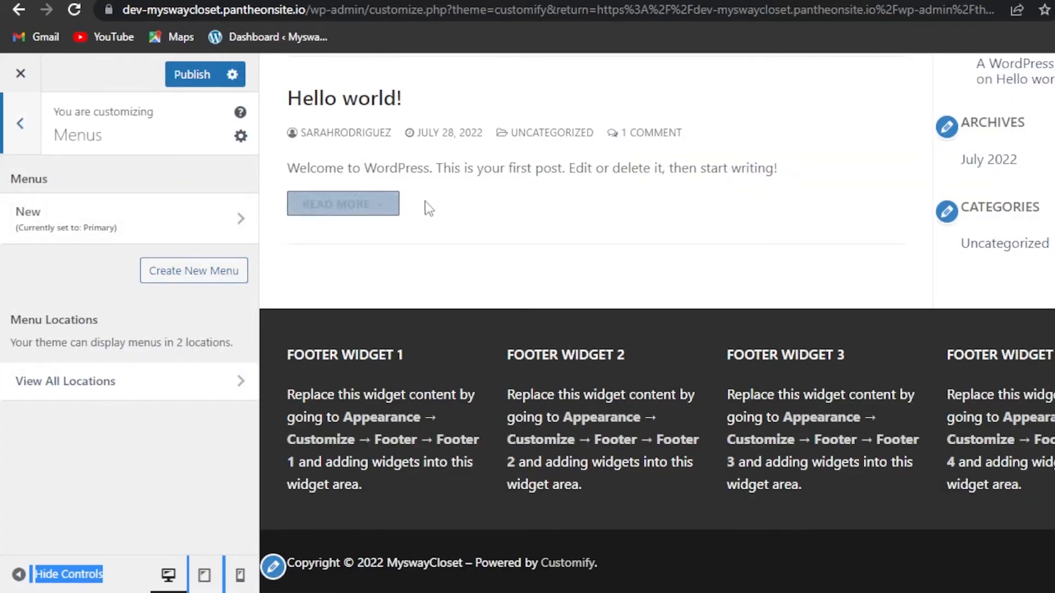
pyautogui.scroll(6, 549, 219)
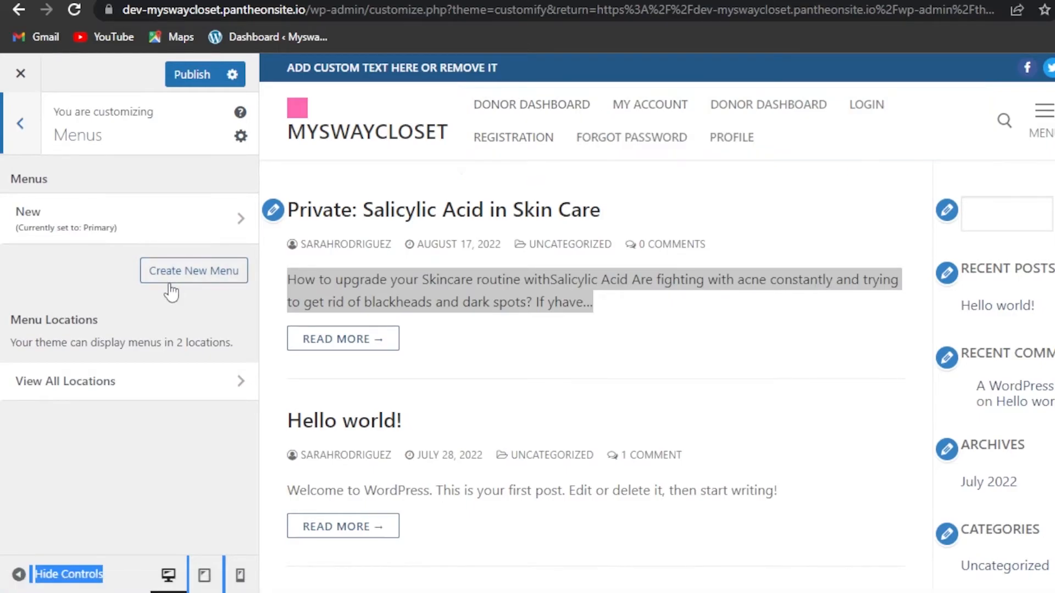
pyautogui.click(187, 285)
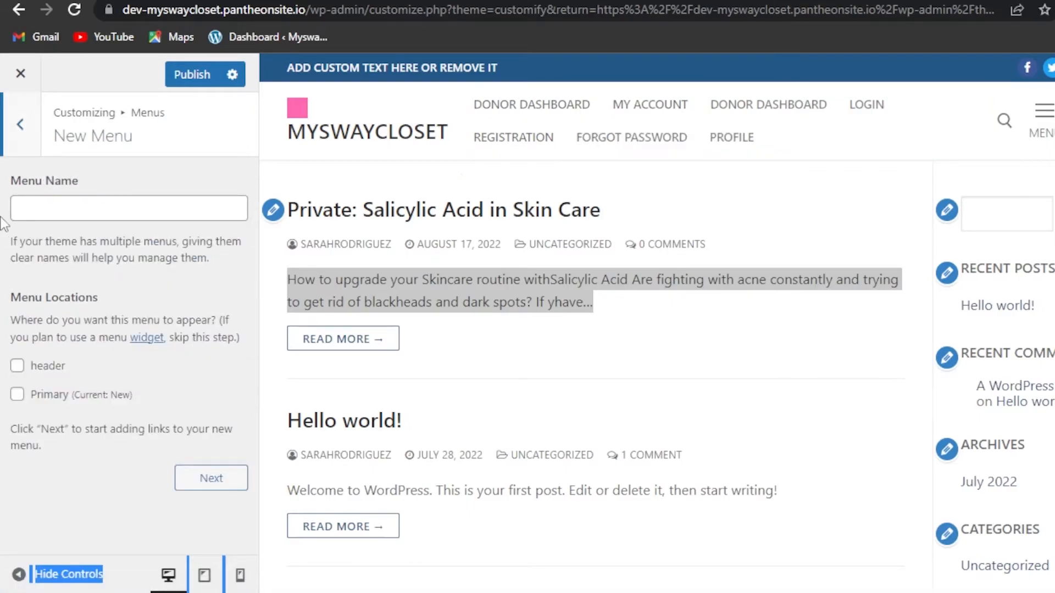
pyautogui.click(59, 211)
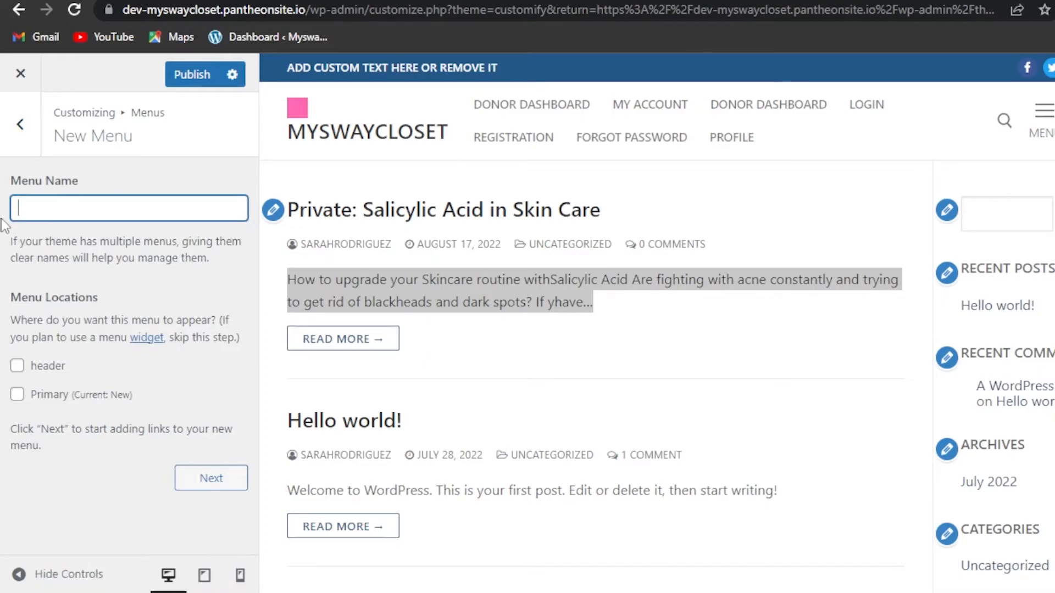
pyautogui.click(21, 124)
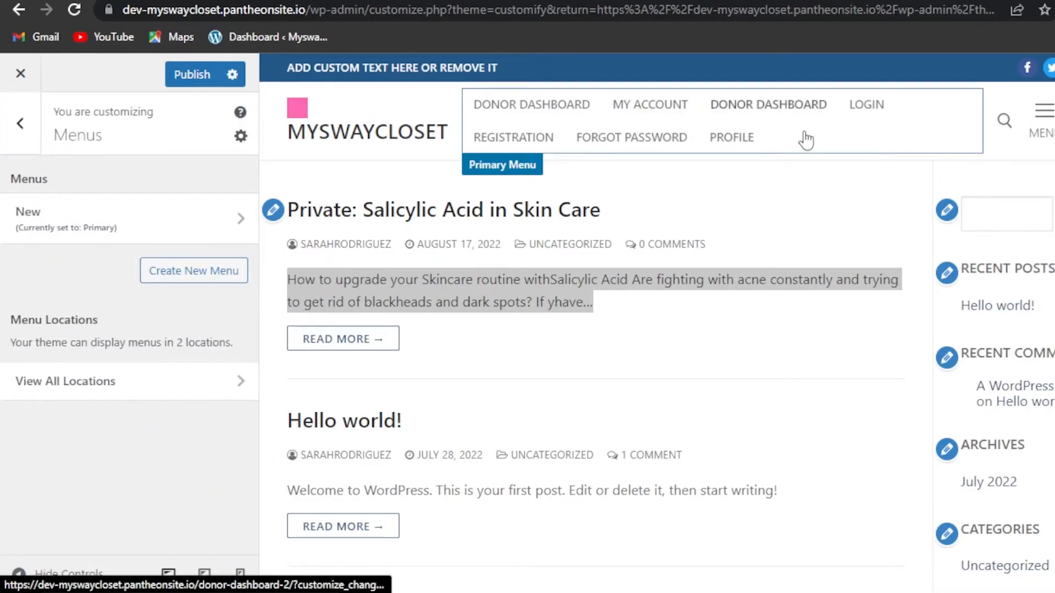
pyautogui.click(32, 132)
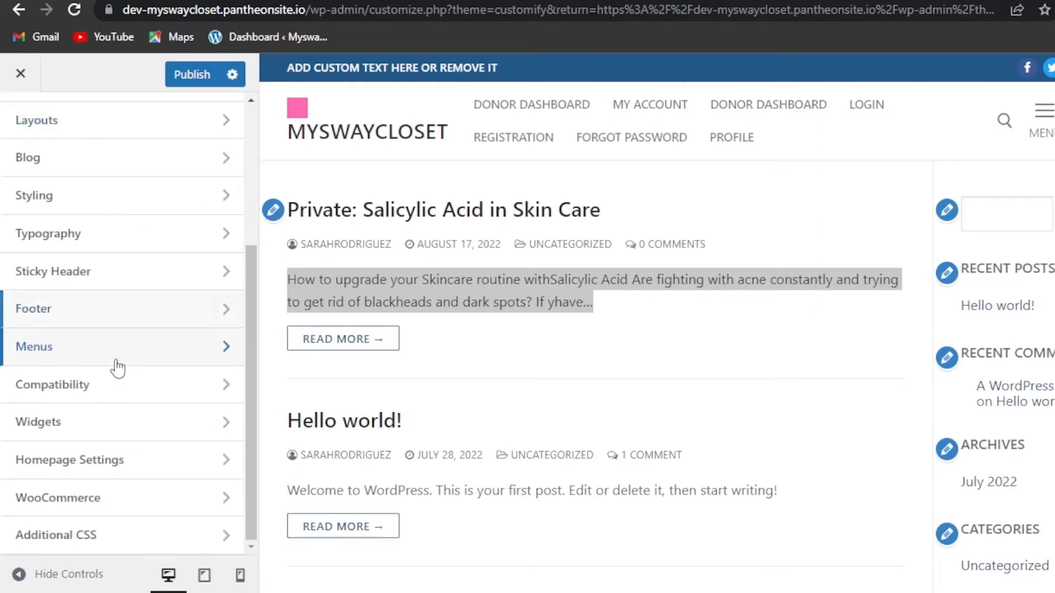
# - View the available widget areas in the Widgets section and return to the start of the main customizer sections
pyautogui.click(112, 425)
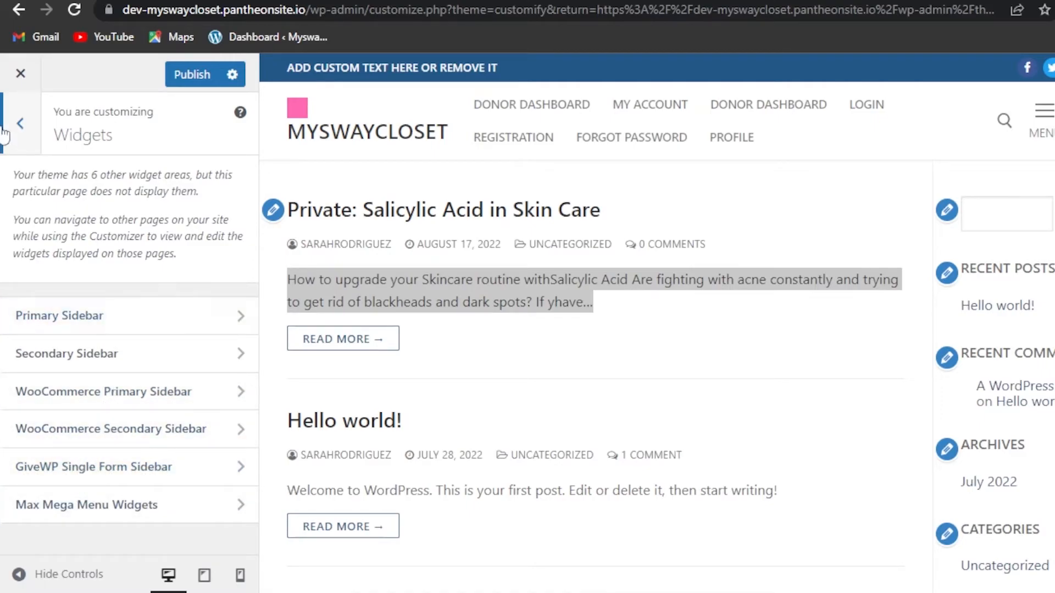
pyautogui.click(18, 119)
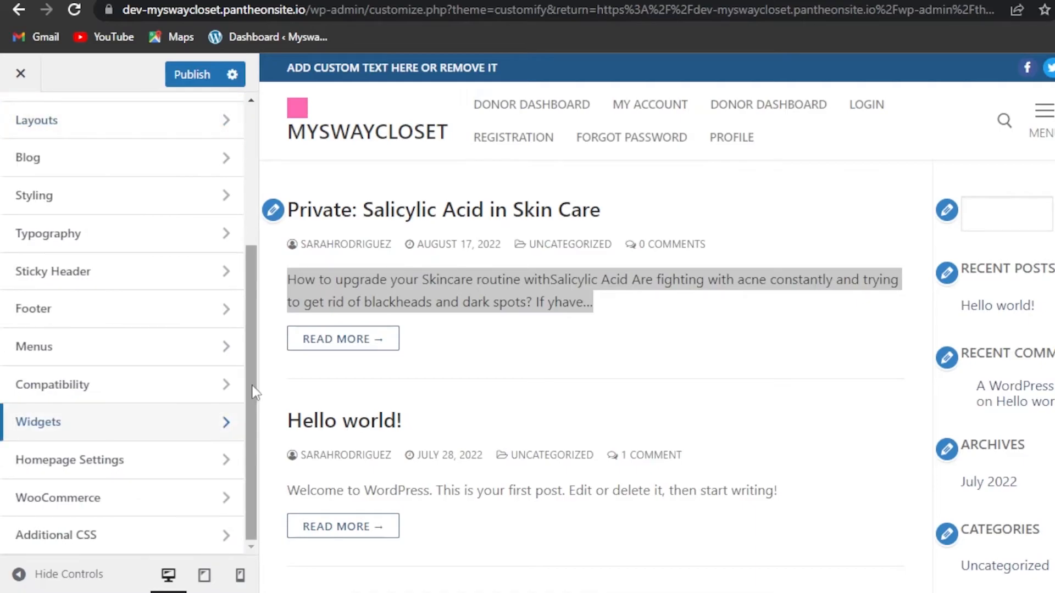
pyautogui.moveTo(254, 383); pyautogui.dragTo(263, 229)
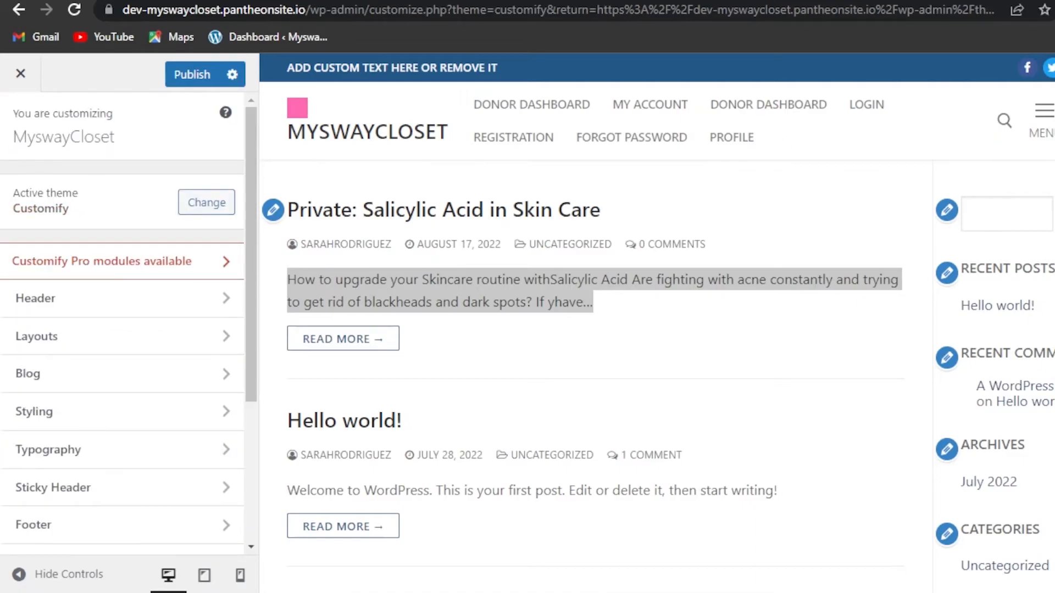
pyautogui.scroll(-5, 657, 323)
pyautogui.scroll(5, 656, 323)
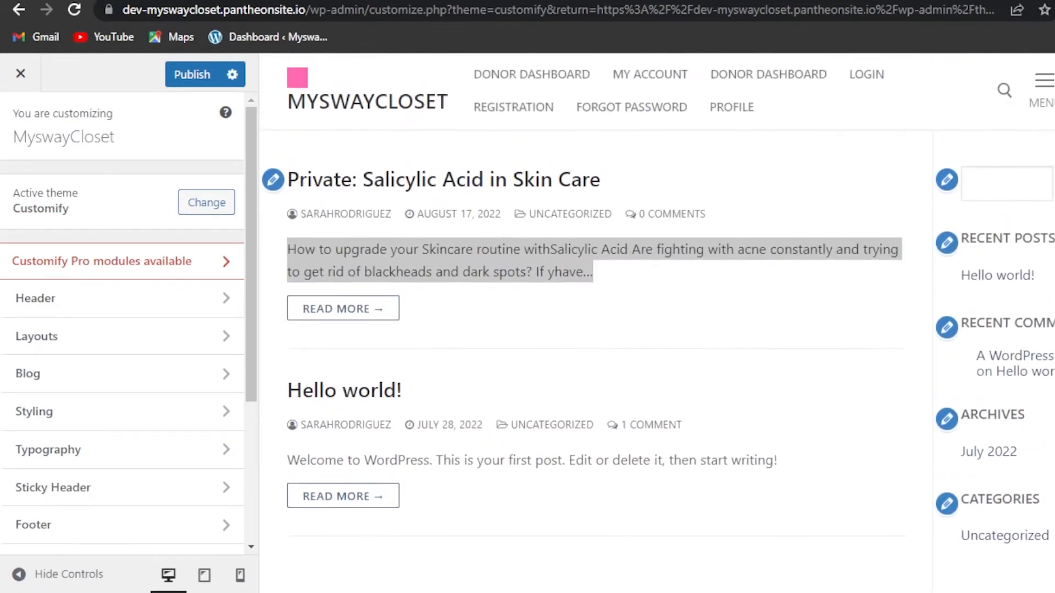
pyautogui.scroll(1, 772, 171)
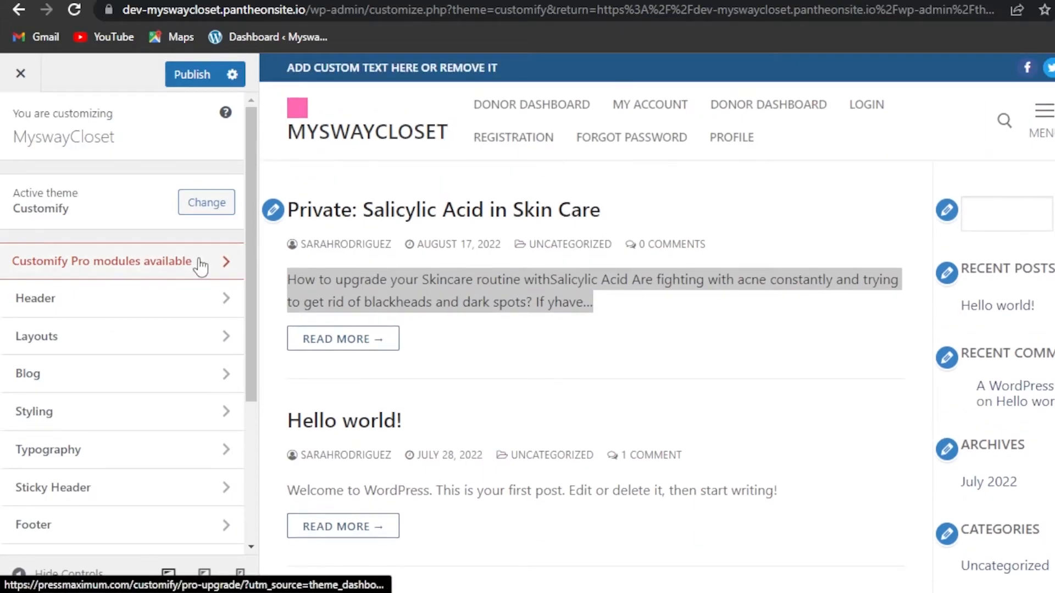
pyautogui.moveTo(242, 233); pyautogui.dragTo(252, 81)
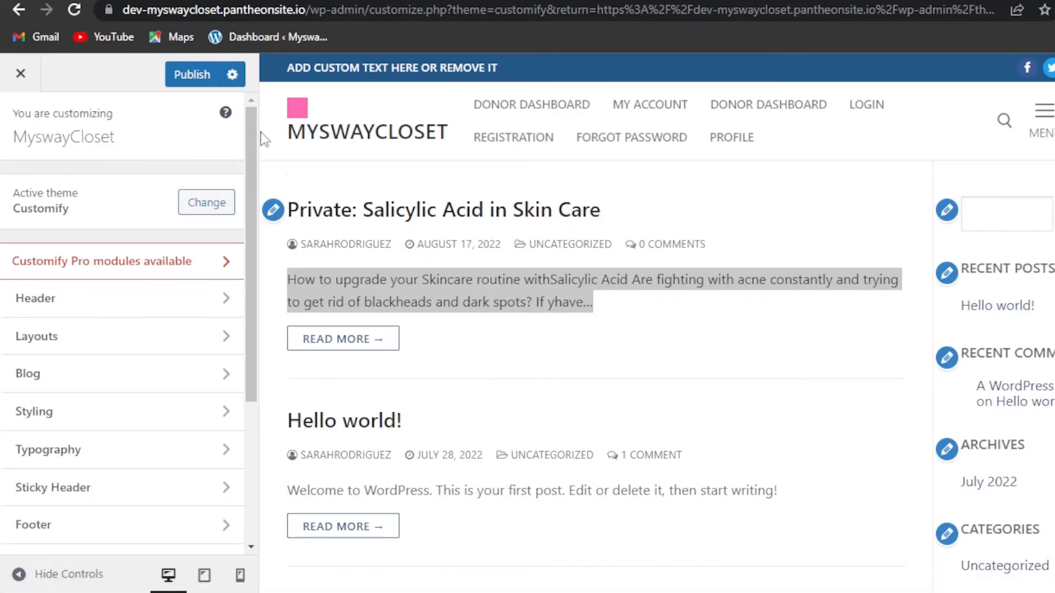
pyautogui.moveTo(258, 339); pyautogui.dragTo(255, 299)
pyautogui.moveTo(251, 376); pyautogui.dragTo(270, 175)
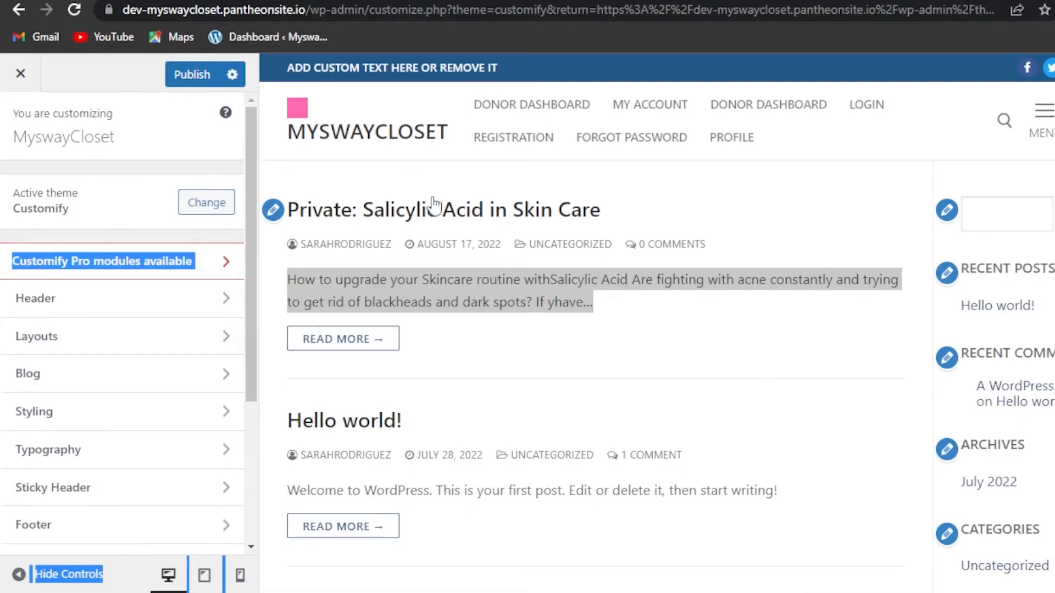
# - Open the Salicylic Acid post in the preview and set the Blog Posts layout to small images beside the text, comparing the stacked layout
pyautogui.click(273, 214)
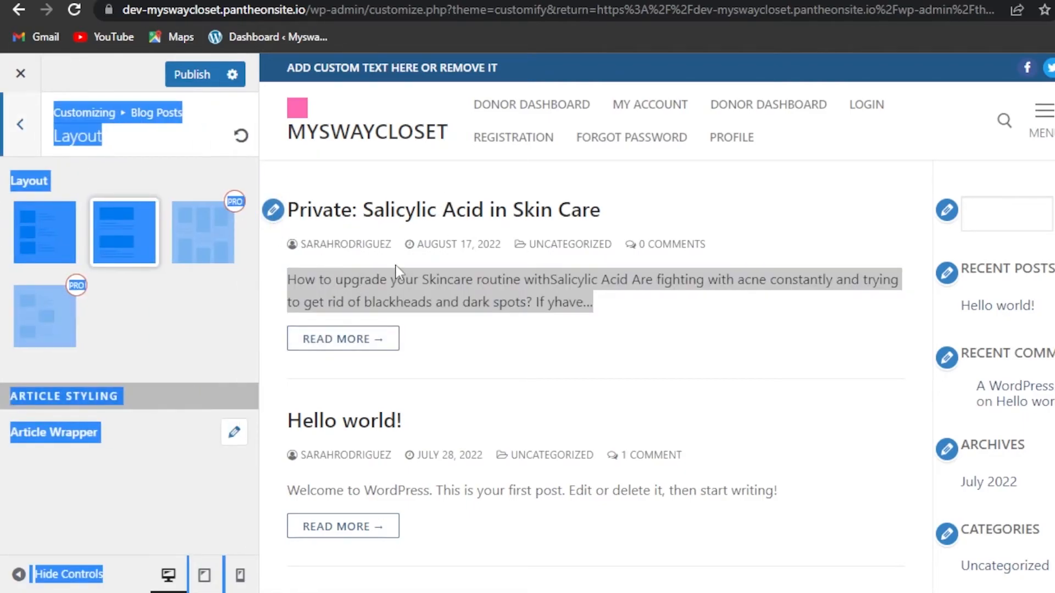
pyautogui.click(653, 214)
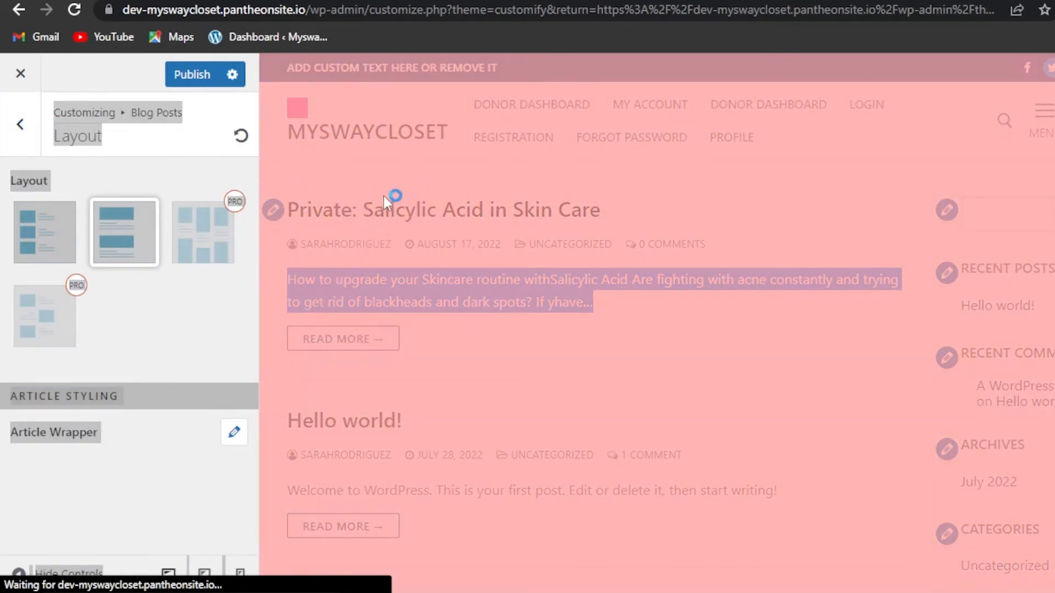
pyautogui.click(34, 227)
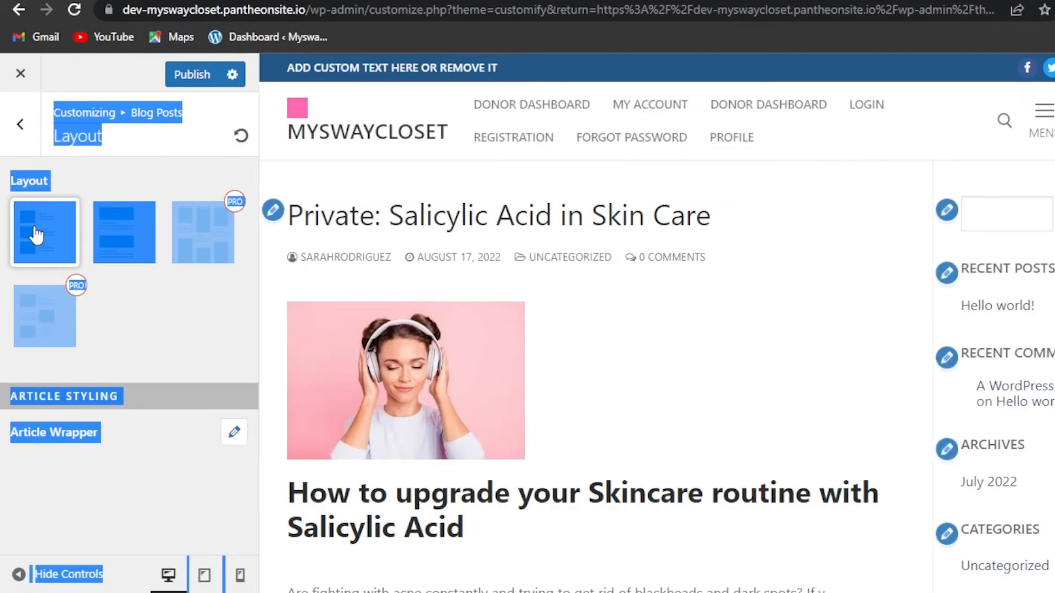
pyautogui.click(142, 242)
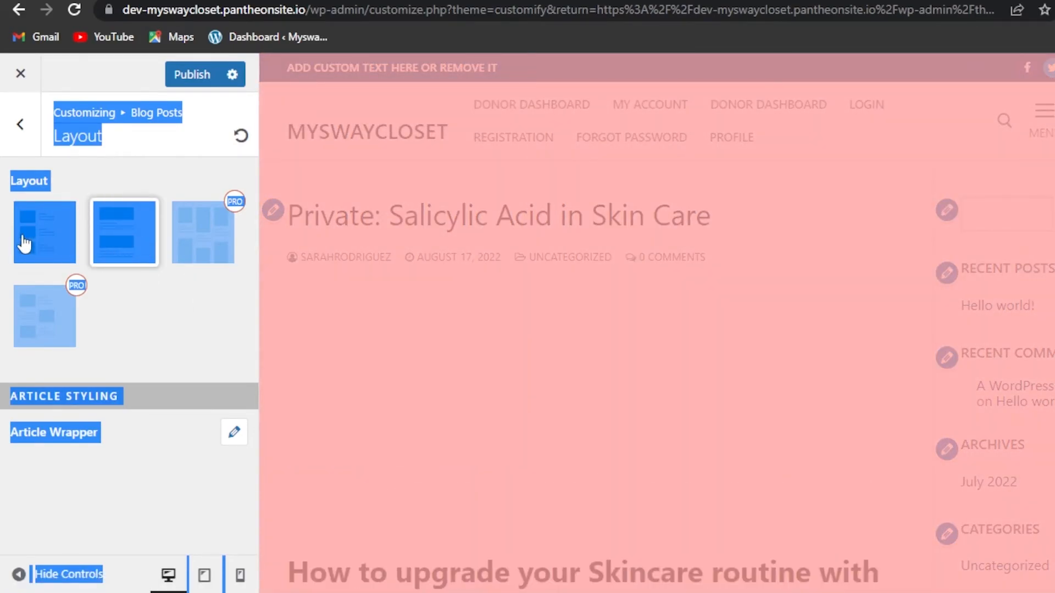
pyautogui.click(41, 246)
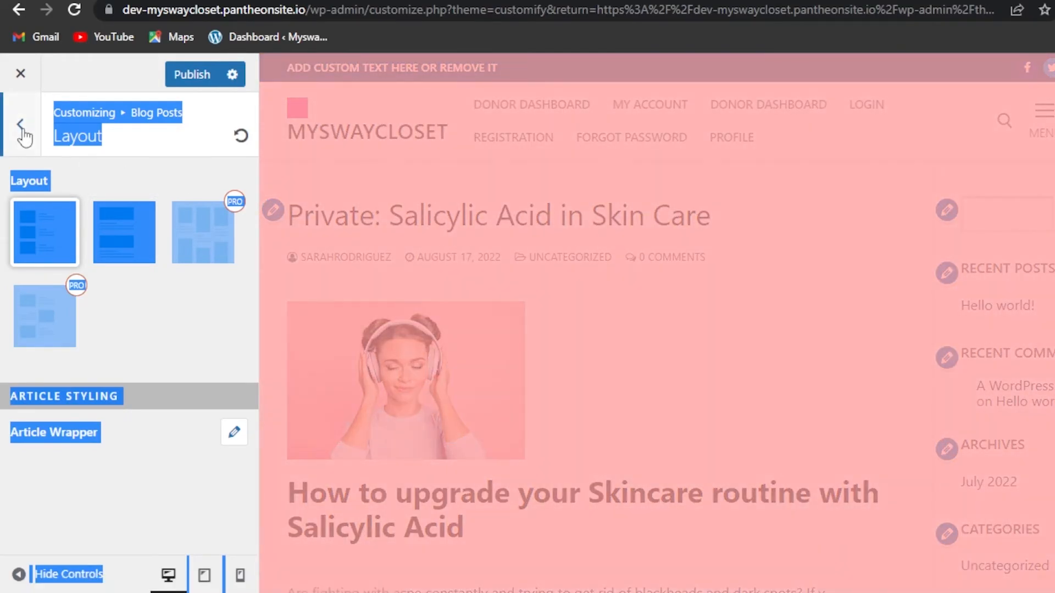
pyautogui.click(20, 126)
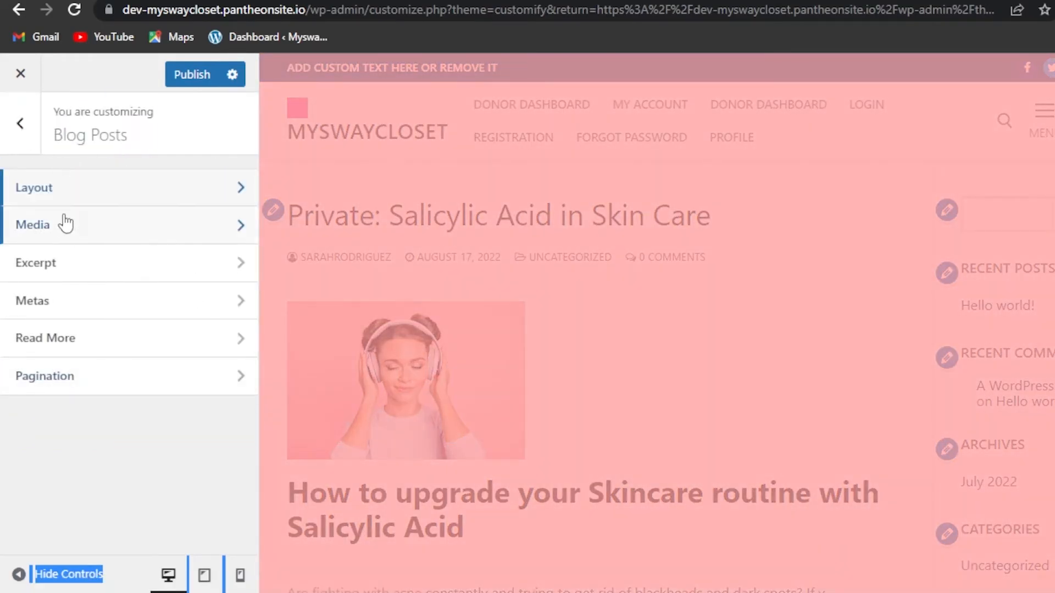
# - View the Media settings for Blog Posts, including ratio, width, radius and thumbnail size, and return to the Blog sections
pyautogui.click(130, 225)
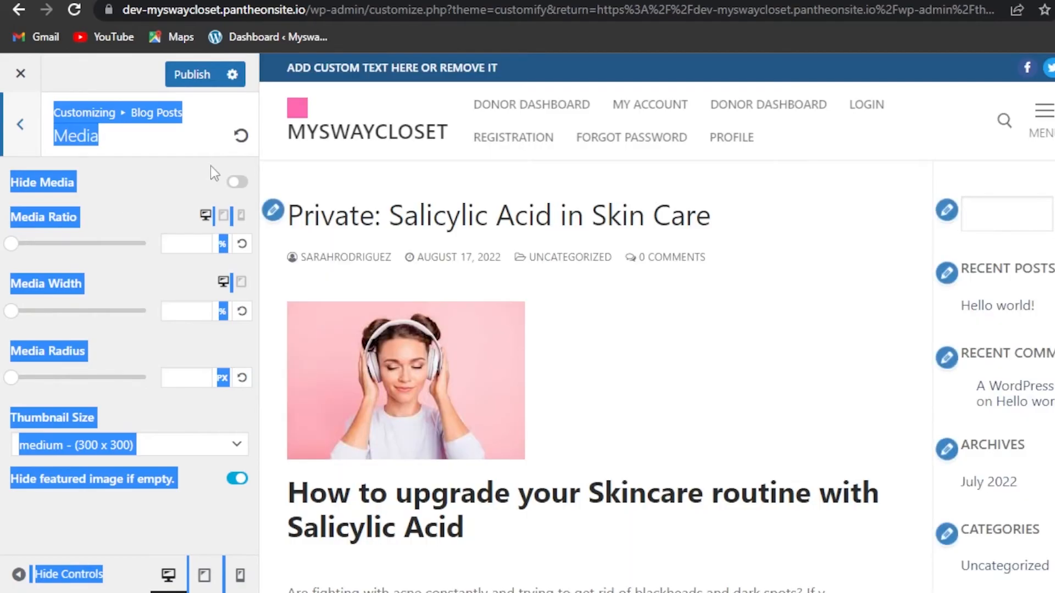
pyautogui.click(63, 226)
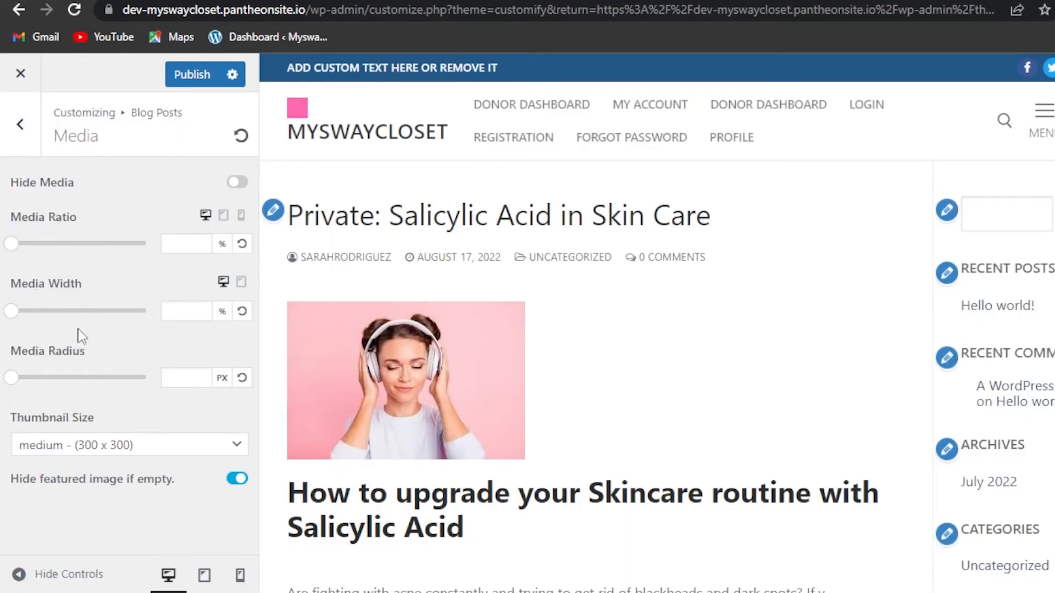
pyautogui.click(21, 127)
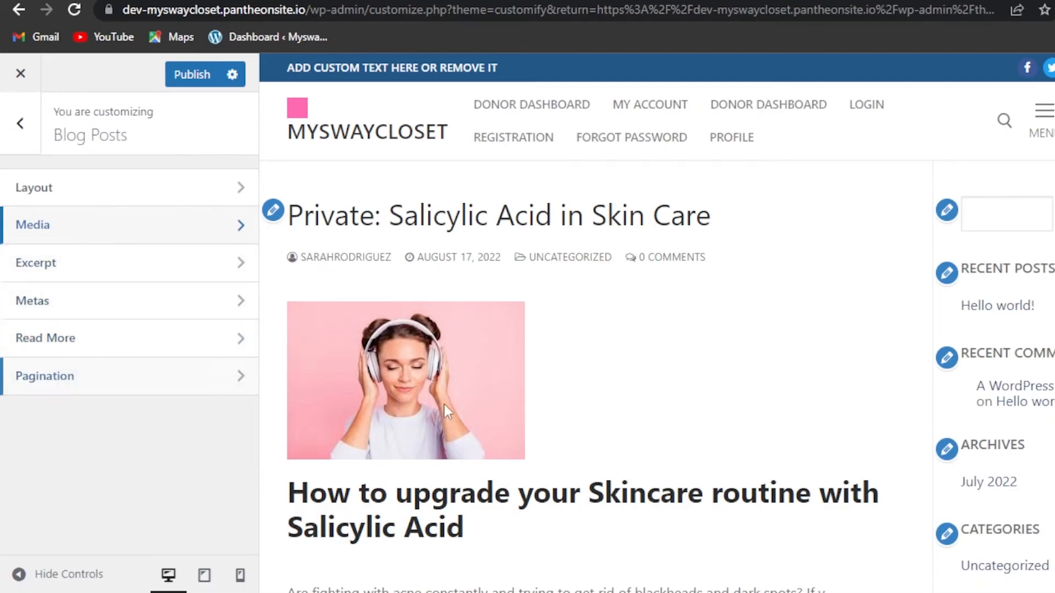
pyautogui.click(22, 127)
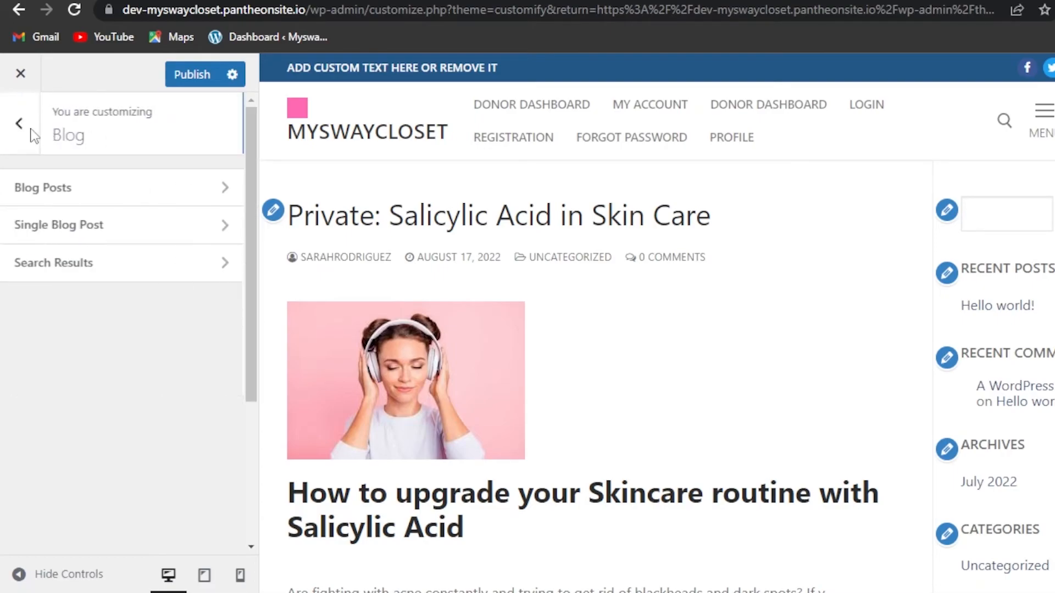
# - Examine the previewed post from its body text down to the post navigation and comment form, and return to its title
pyautogui.scroll(-20, 596, 330)
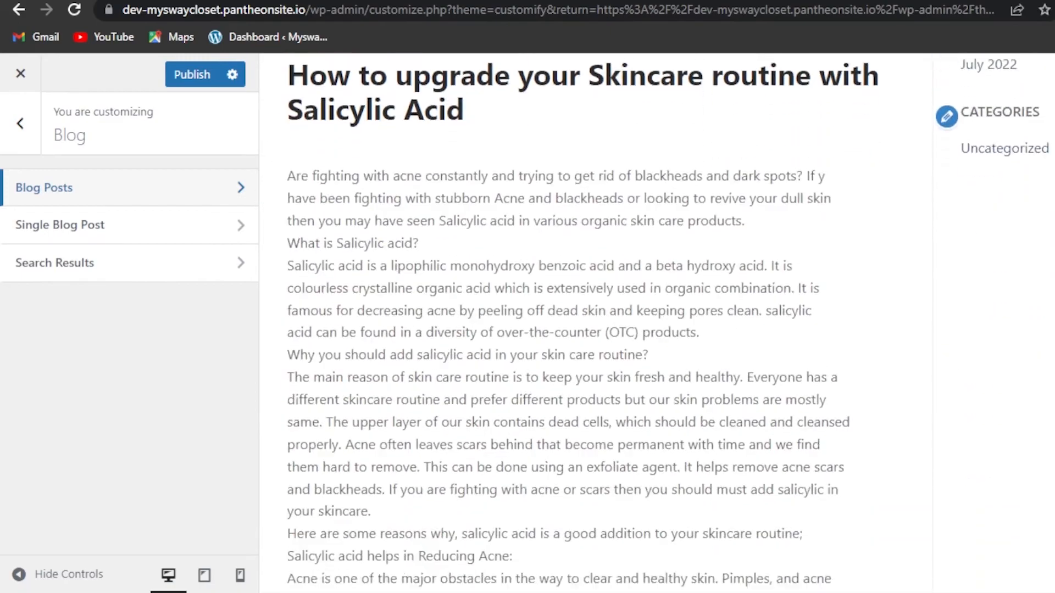
pyautogui.scroll(-3, 596, 329)
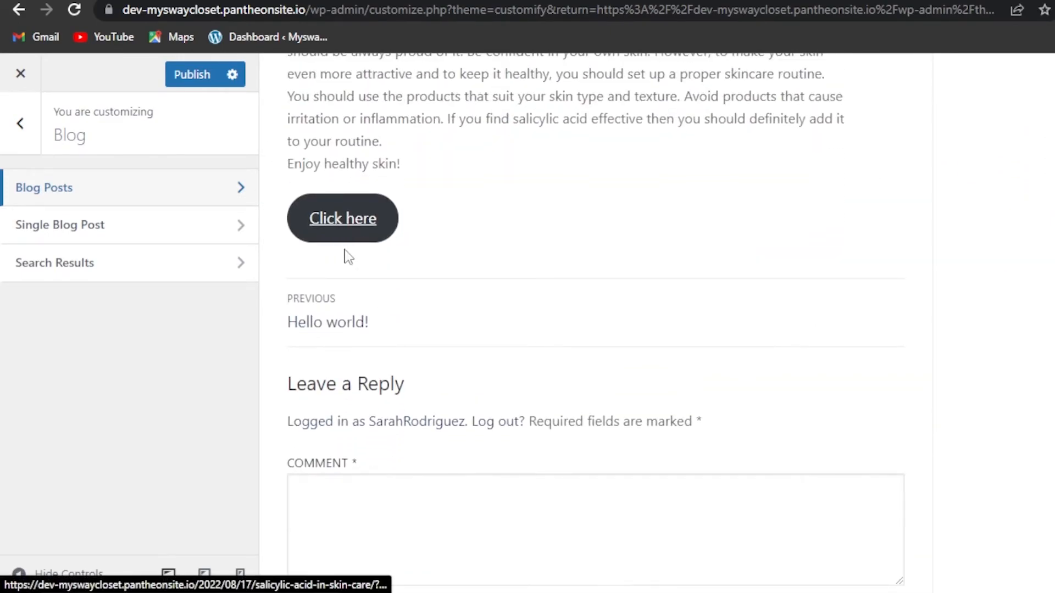
pyautogui.click(314, 306)
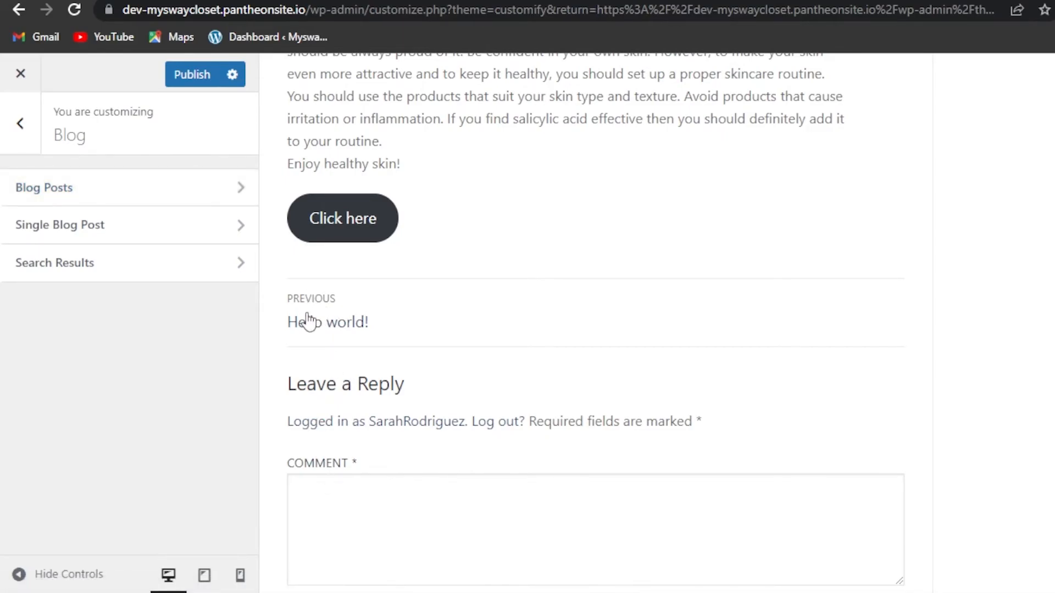
pyautogui.scroll(10, 311, 321)
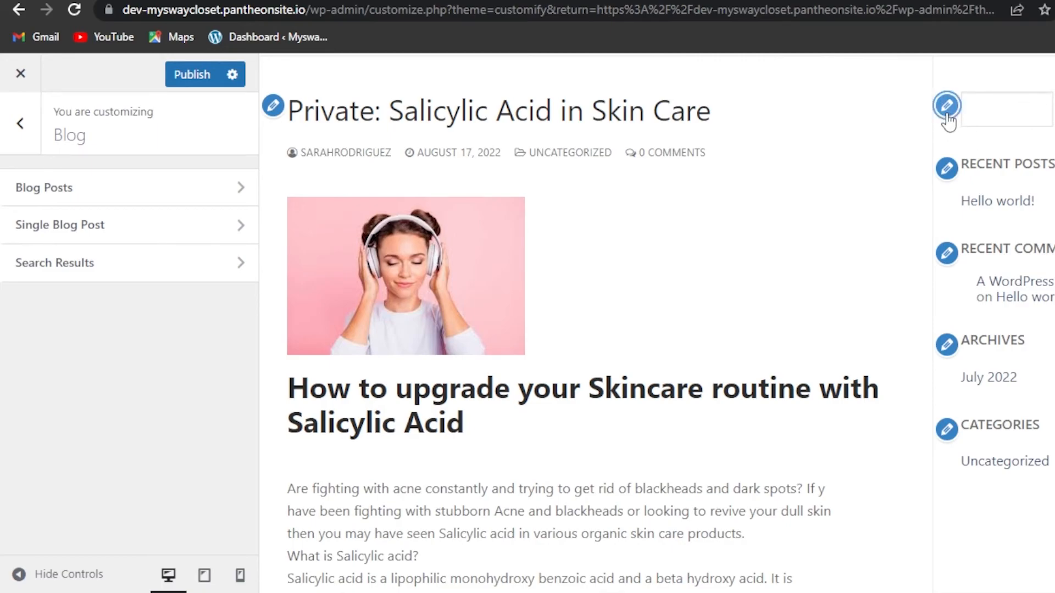
# - Examine the Primary Sidebar widgets and the list of widget areas, and return to the start of the main customizer sections
pyautogui.click(947, 106)
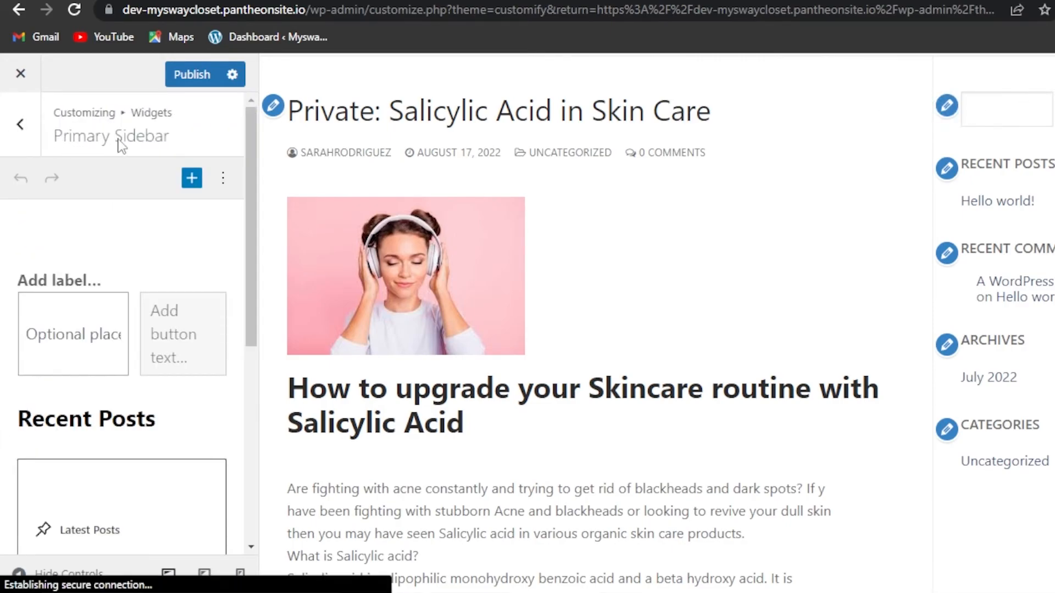
pyautogui.moveTo(248, 153); pyautogui.dragTo(251, 212)
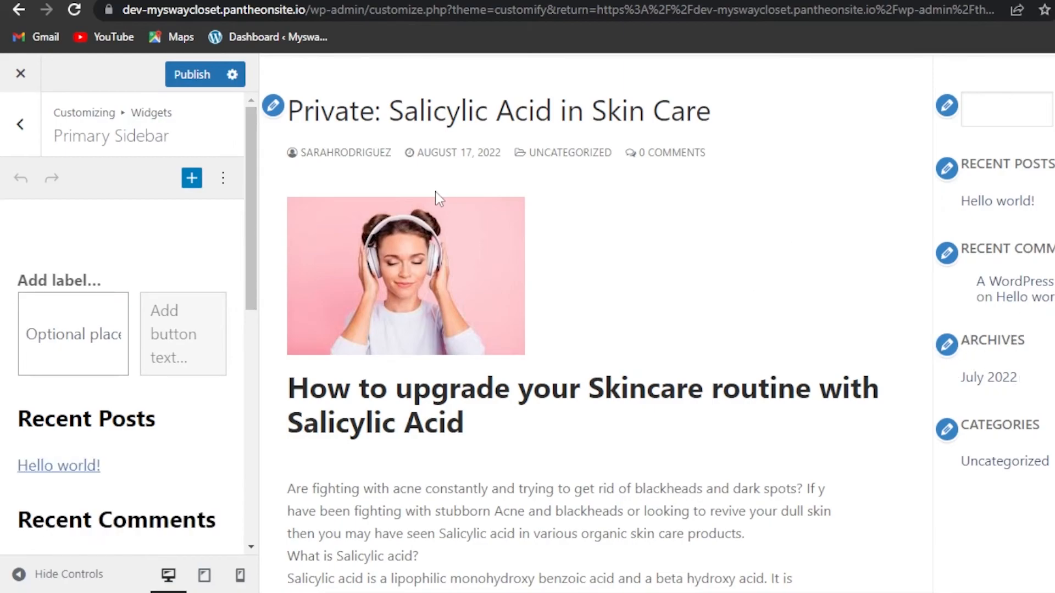
pyautogui.click(20, 122)
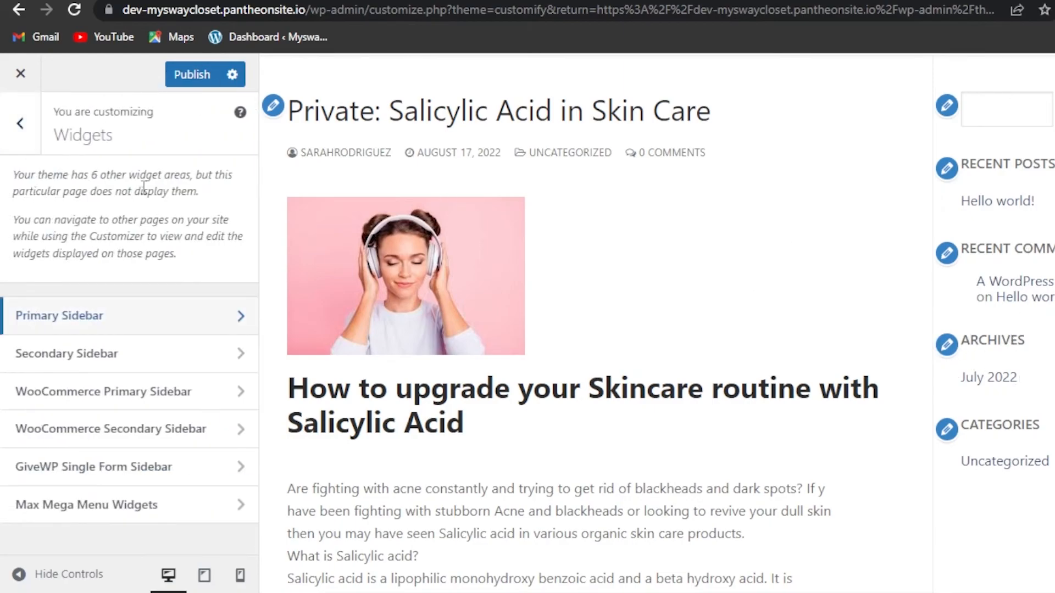
pyautogui.click(19, 125)
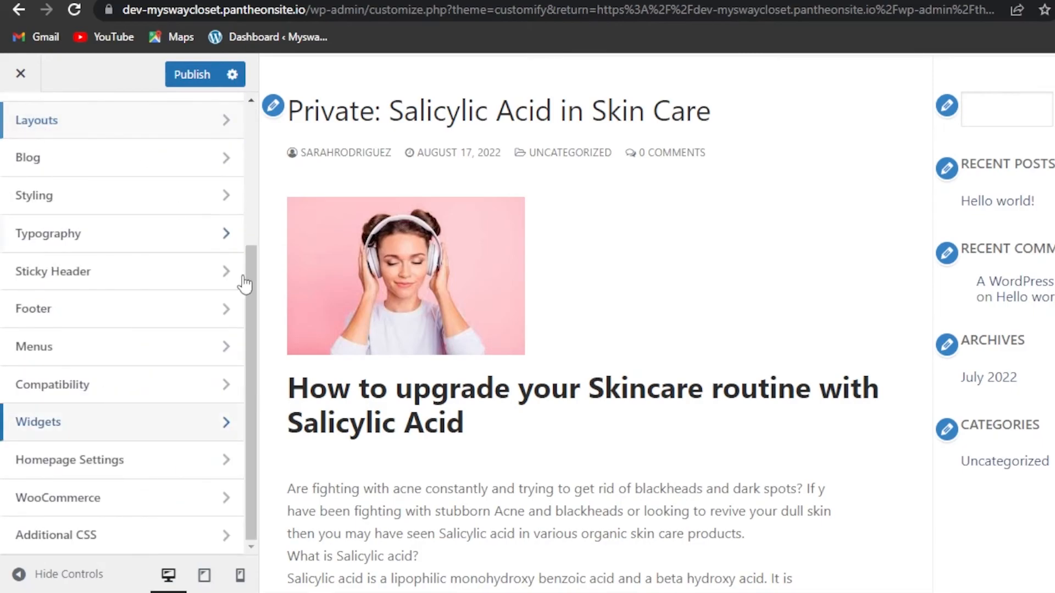
pyautogui.moveTo(250, 331); pyautogui.dragTo(250, 117)
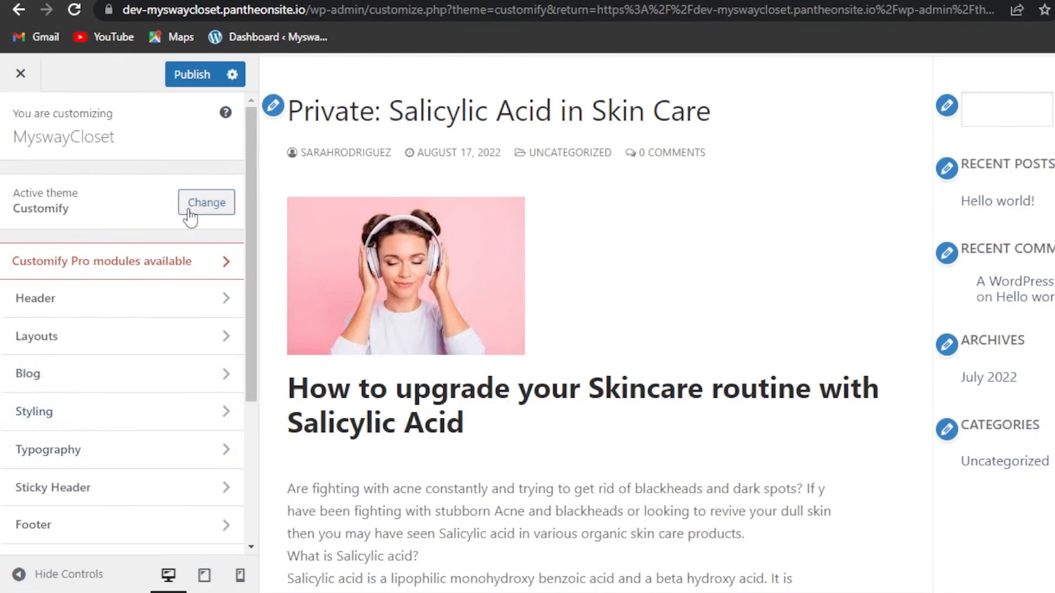
pyautogui.moveTo(251, 201)
pyautogui.mouseDown()
pyautogui.moveTo(259, 453)
pyautogui.moveTo(252, 219)
pyautogui.mouseUp()
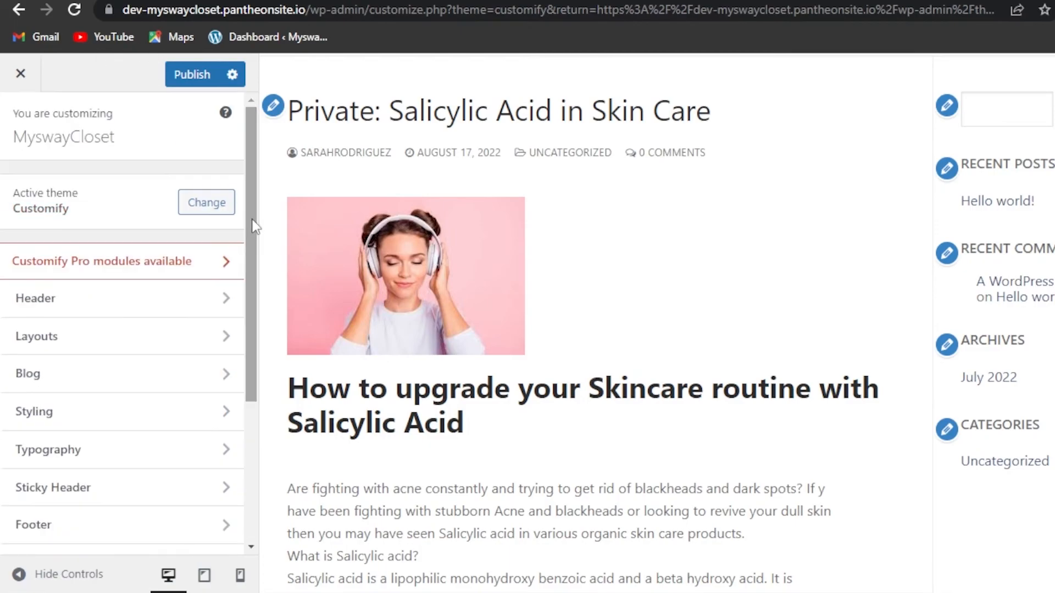
# - Preview the post at tablet and mobile sizes, and leave the customizer for the Themes page
pyautogui.click(205, 575)
pyautogui.click(240, 576)
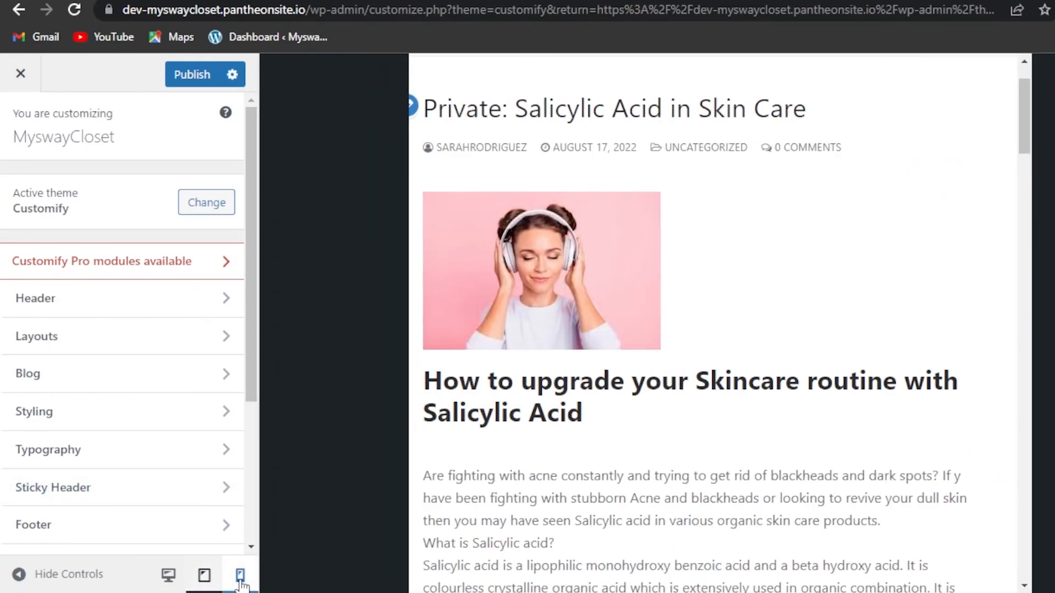
pyautogui.moveTo(853, 147)
pyautogui.mouseDown()
pyautogui.moveTo(855, 518)
pyautogui.moveTo(819, 305)
pyautogui.moveTo(844, 140)
pyautogui.mouseUp()
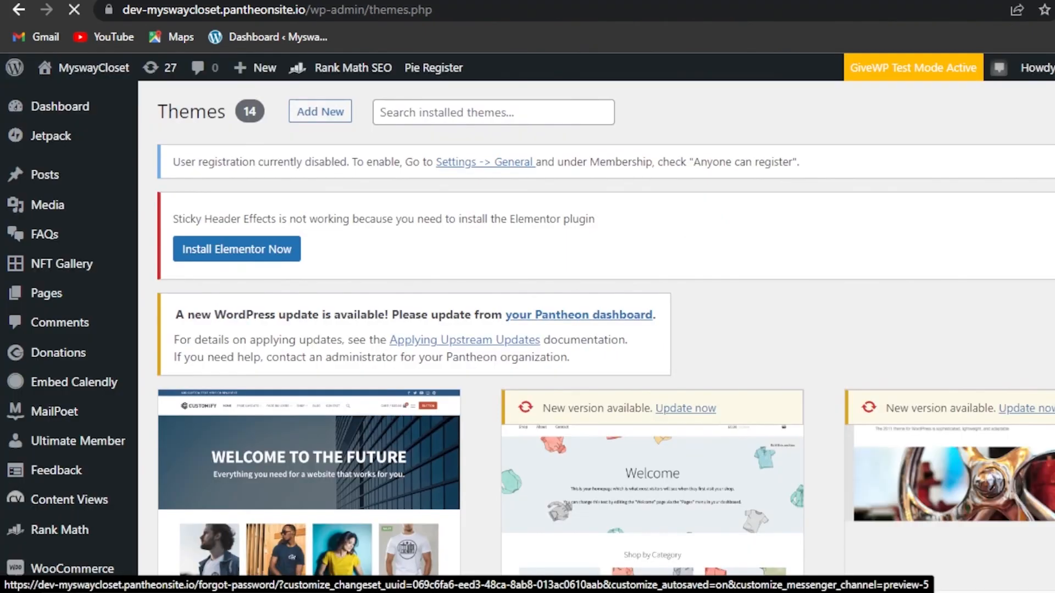
# - Examine the installed themes on the Themes page, from Customify and Storefront down through the Twenty series
pyautogui.scroll(-9, 596, 330)
pyautogui.scroll(3, 596, 330)
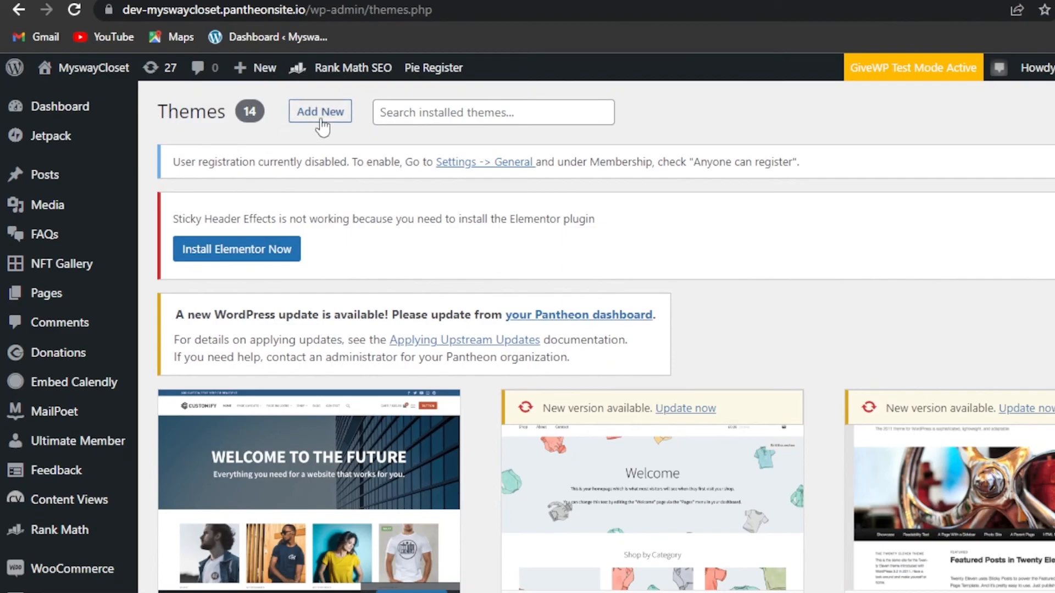
pyautogui.scroll(-10, 823, 210)
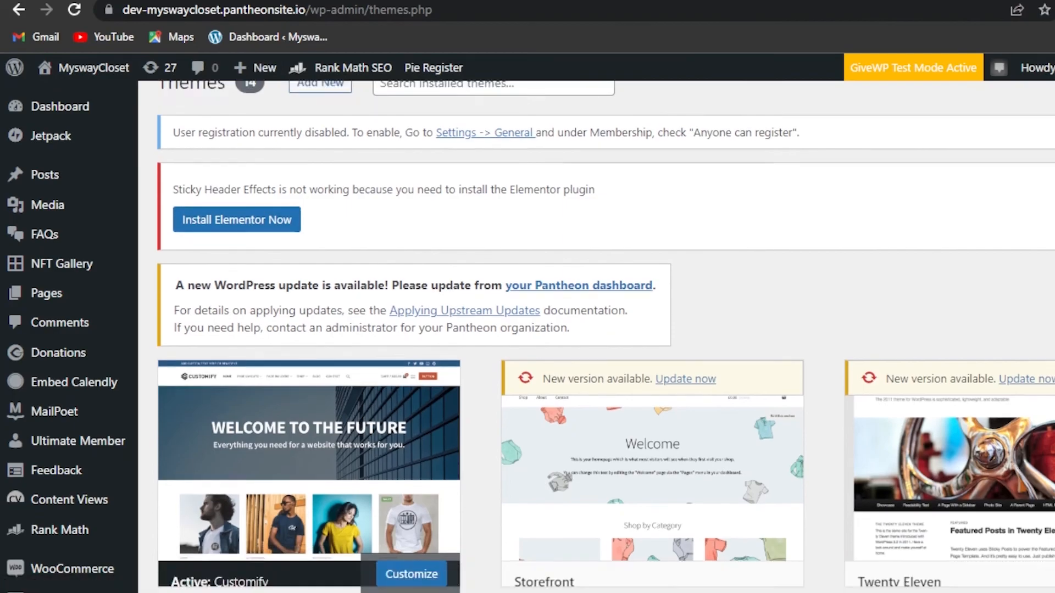
pyautogui.scroll(-5, 604, 335)
pyautogui.scroll(20, 604, 336)
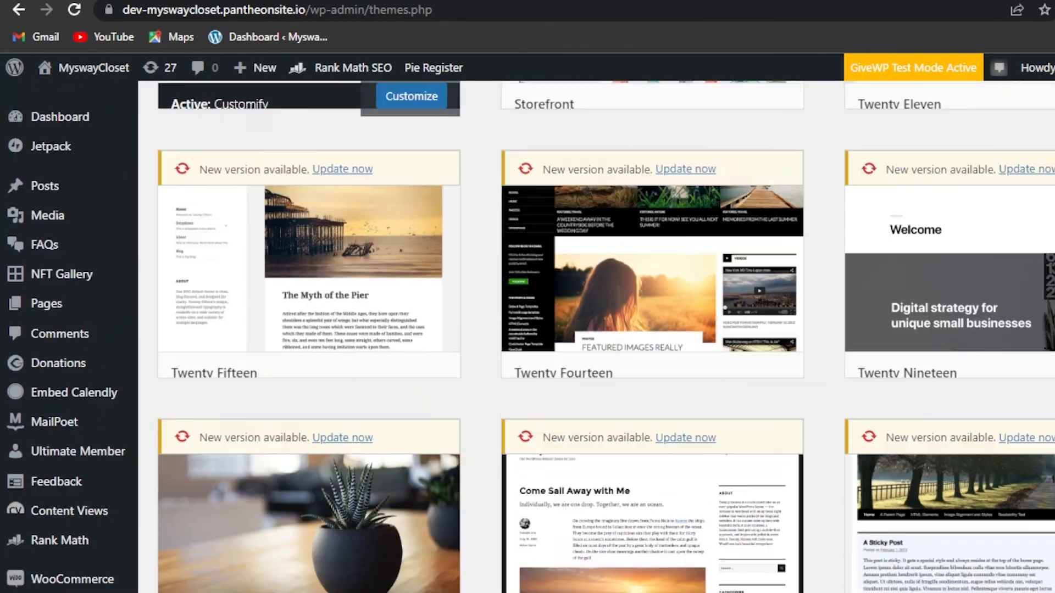
pyautogui.scroll(-10, 605, 335)
pyautogui.scroll(-4, 604, 335)
pyautogui.scroll(12, 604, 335)
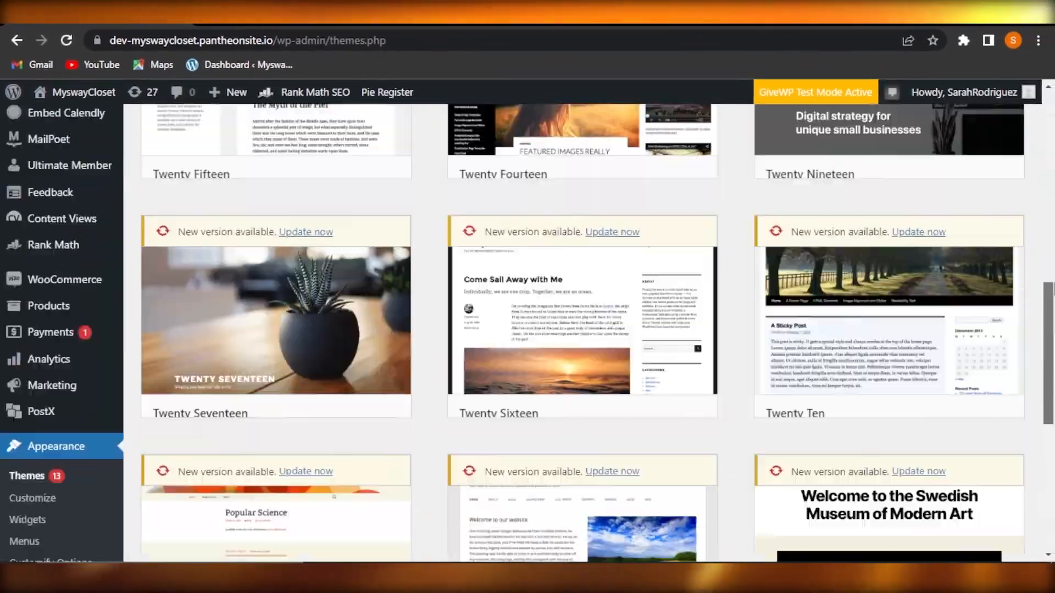